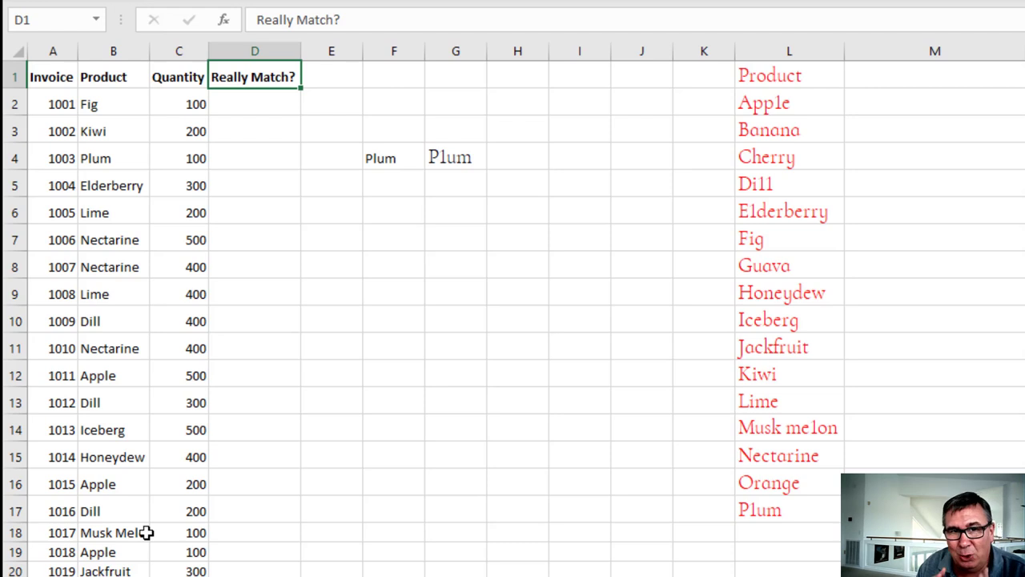
Enter =MATCH(B2,$L$2:$L$17,0) in D2 and fill it down the Really Match? column for all invoice rows
key("Down")
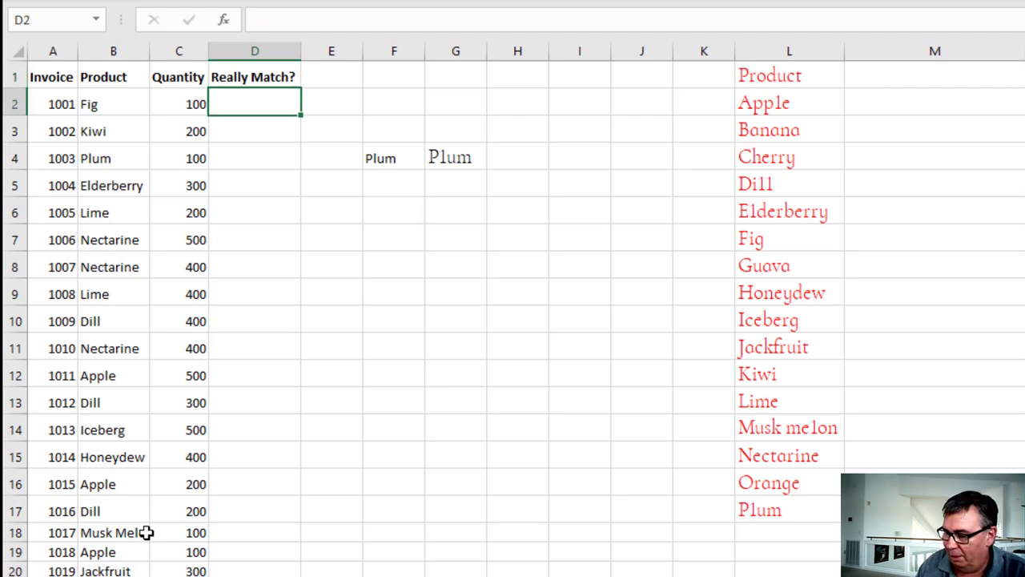
type("=match(")
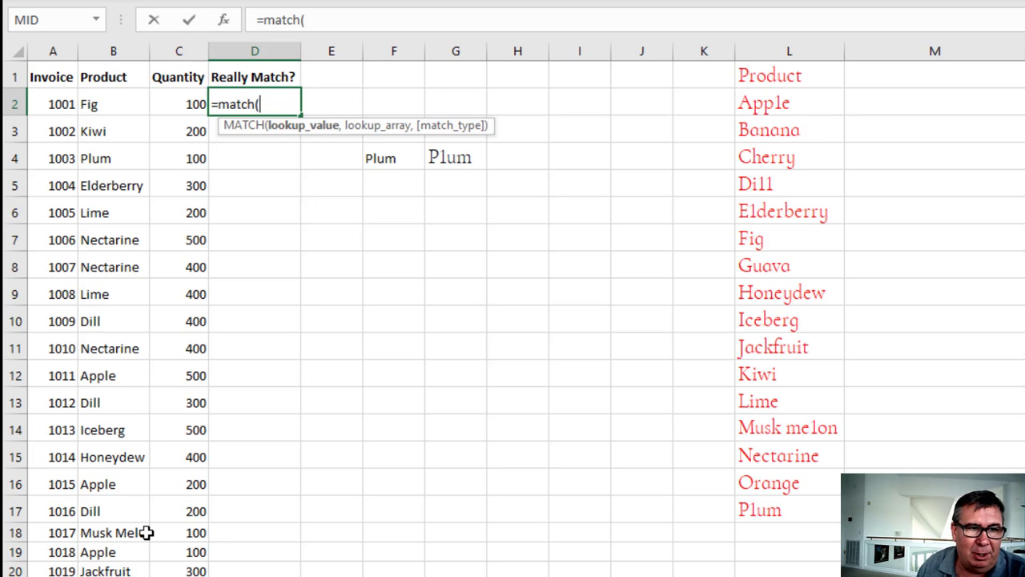
key("Left")
key("Left")
type(",")
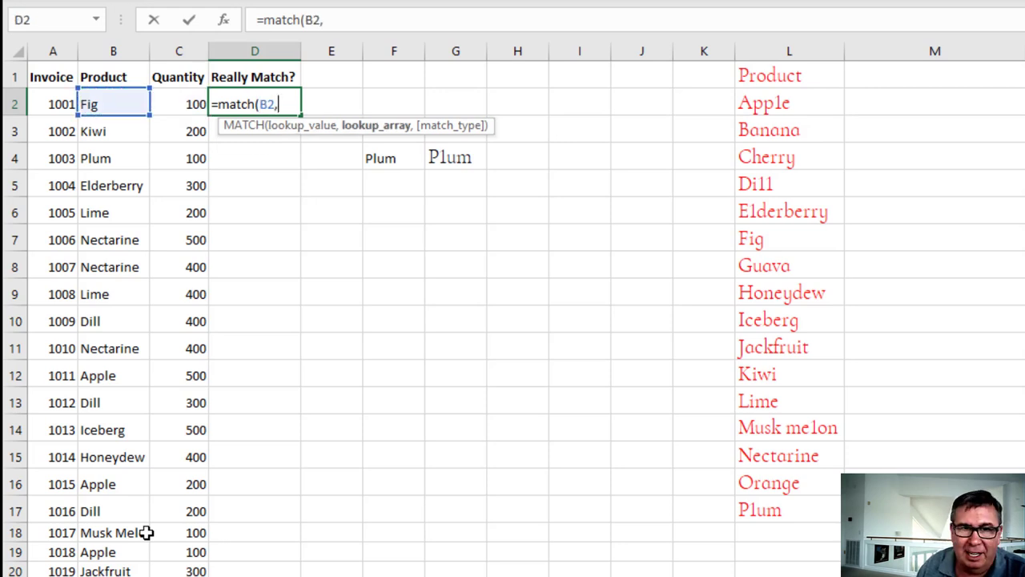
key("Right")
key("Right")
key("Right")
key("Right")
key("Right")
key("Right")
key("Right")
key("Right")
key("ctrl+shift+Down")
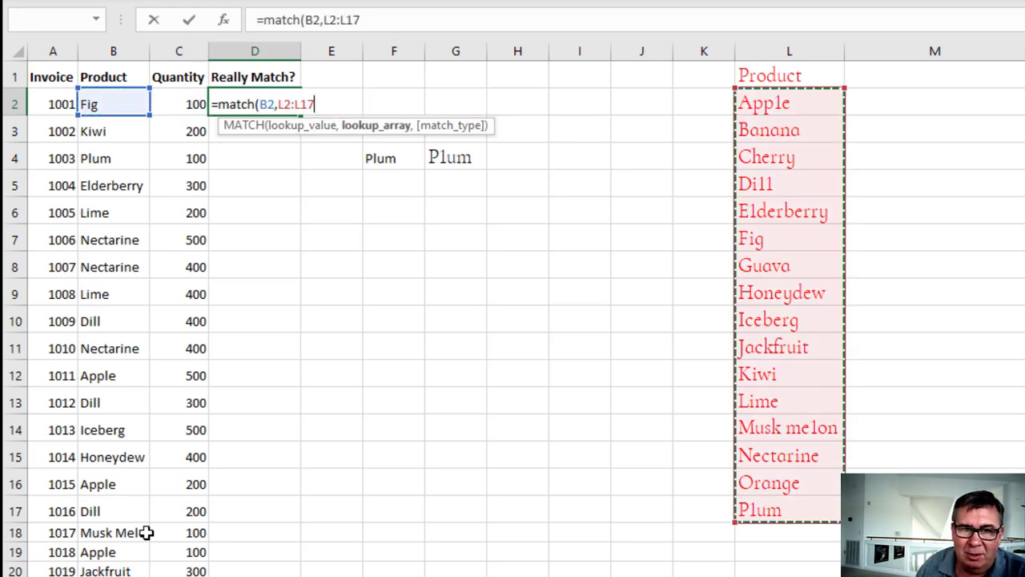
key("F4")
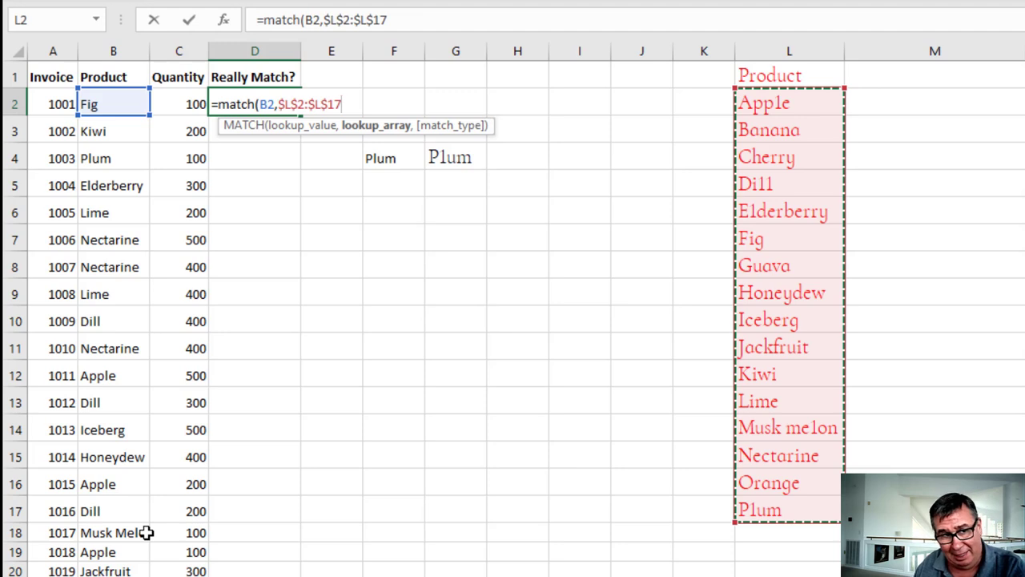
type(",0")
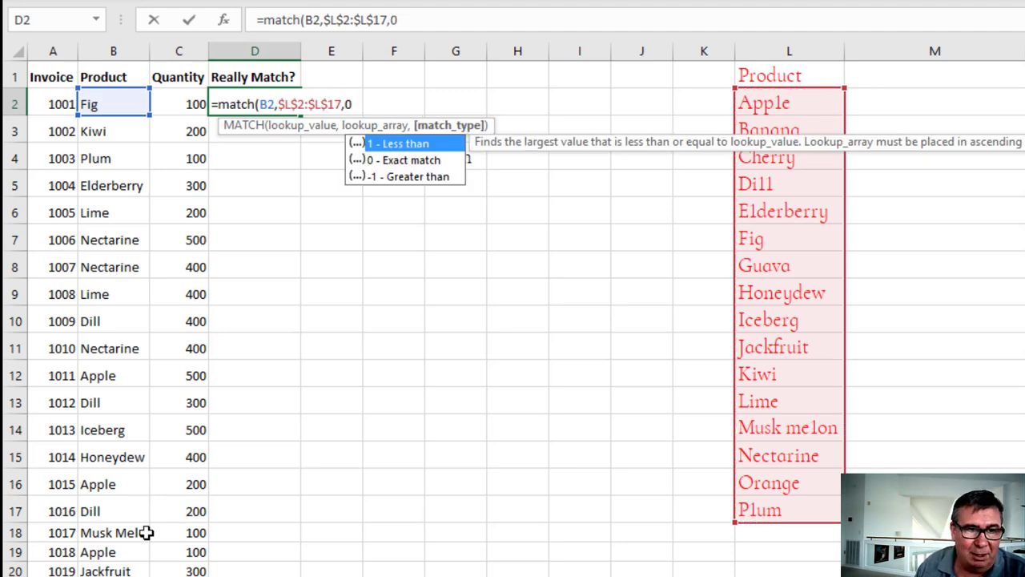
type(")")
key("ctrl+Return")
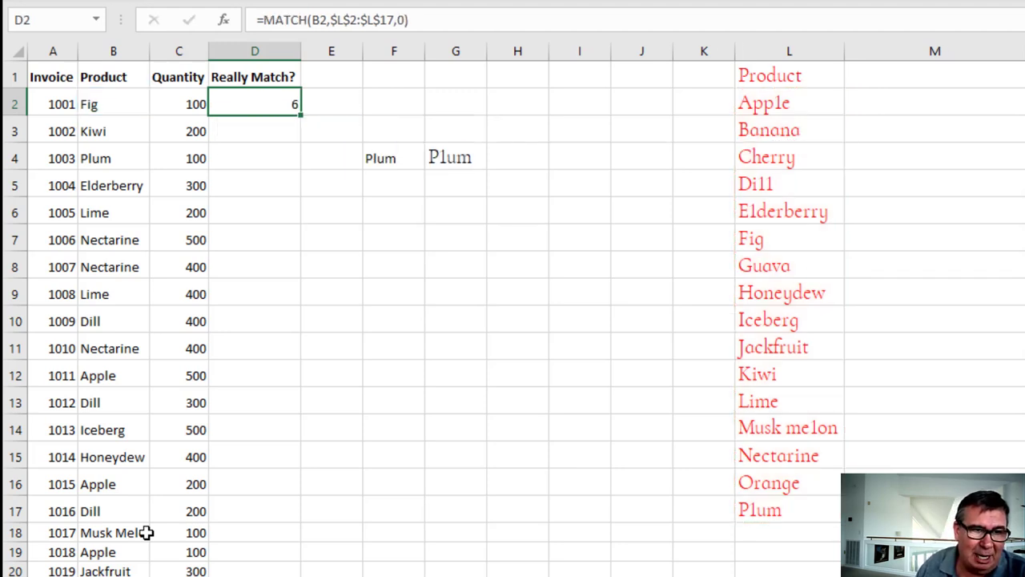
double_click(301, 116)
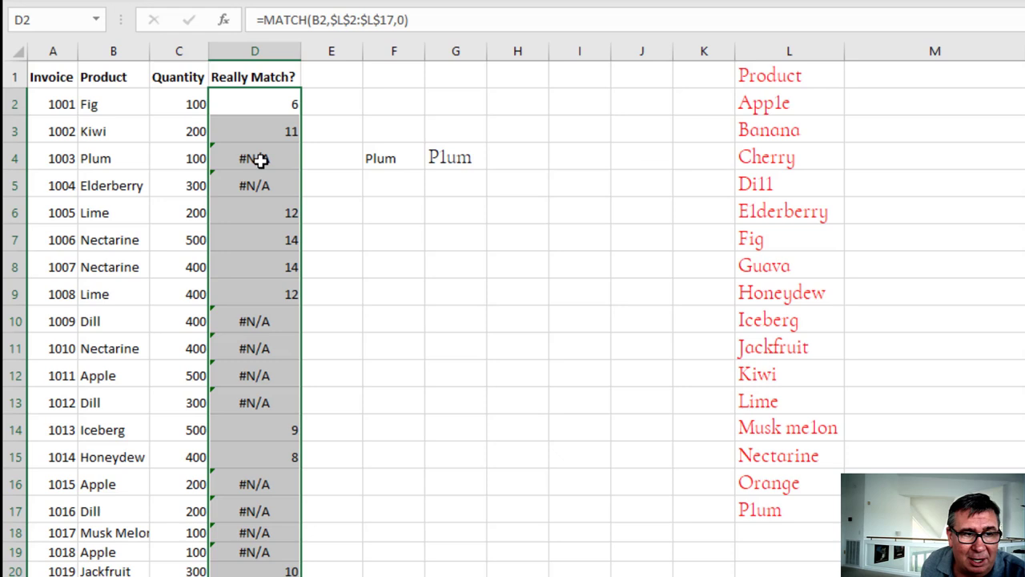
left_click(107, 159)
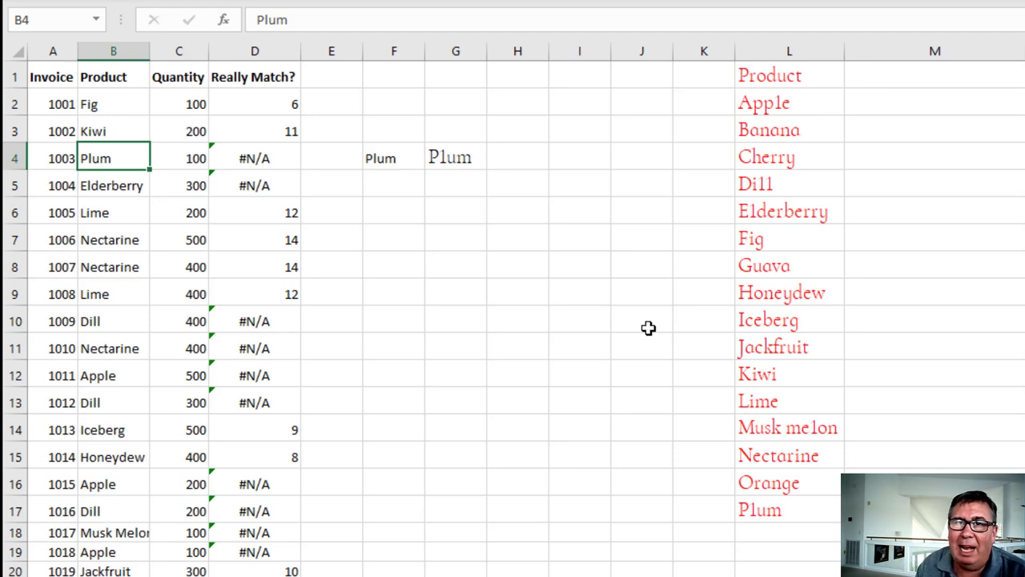
left_click(395, 156)
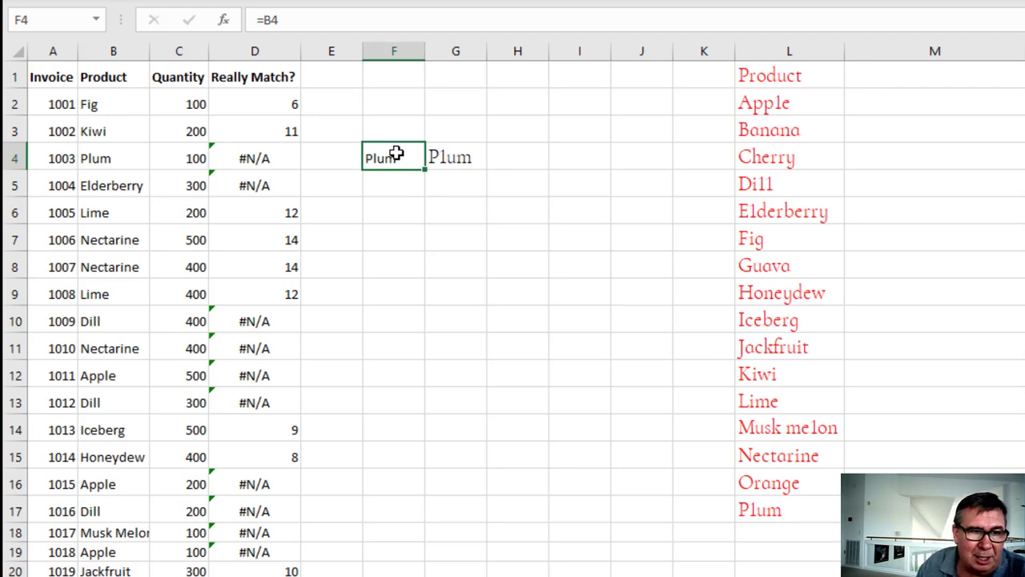
type("=")
key("Left")
key("Left")
key("Left")
key("Left")
key("Escape")
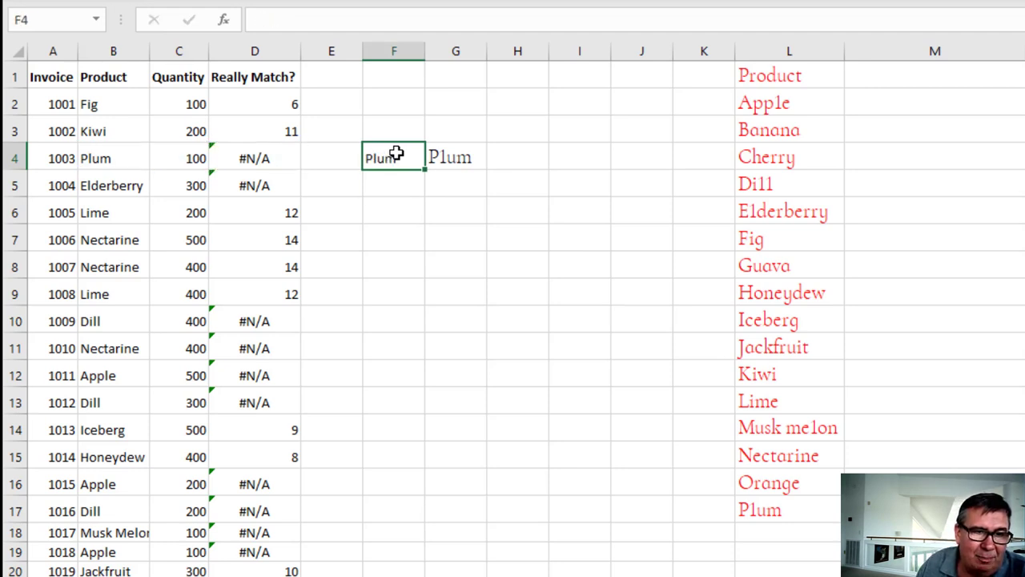
Enter the formula =+F4=G4 in H4 to test whether the two Plum entries are equal
key("Right")
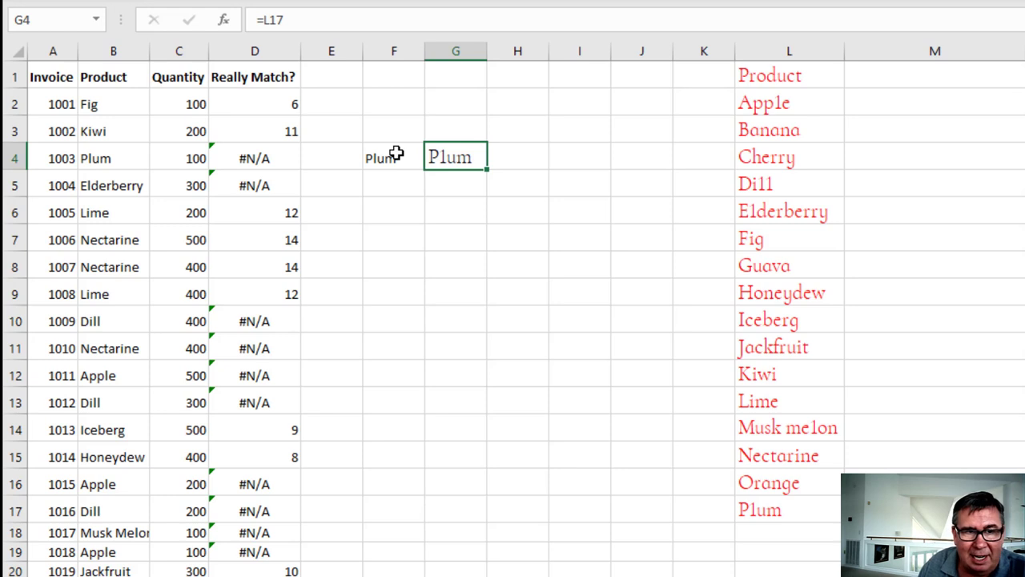
key("Right")
type("+")
left_click(396, 154)
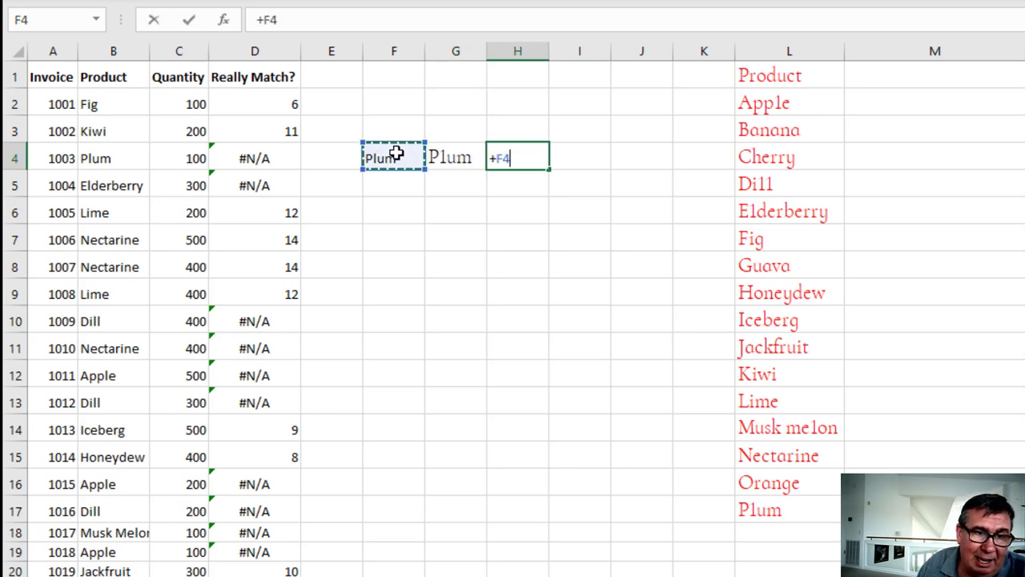
type("=")
key("Left")
key("ctrl+Return")
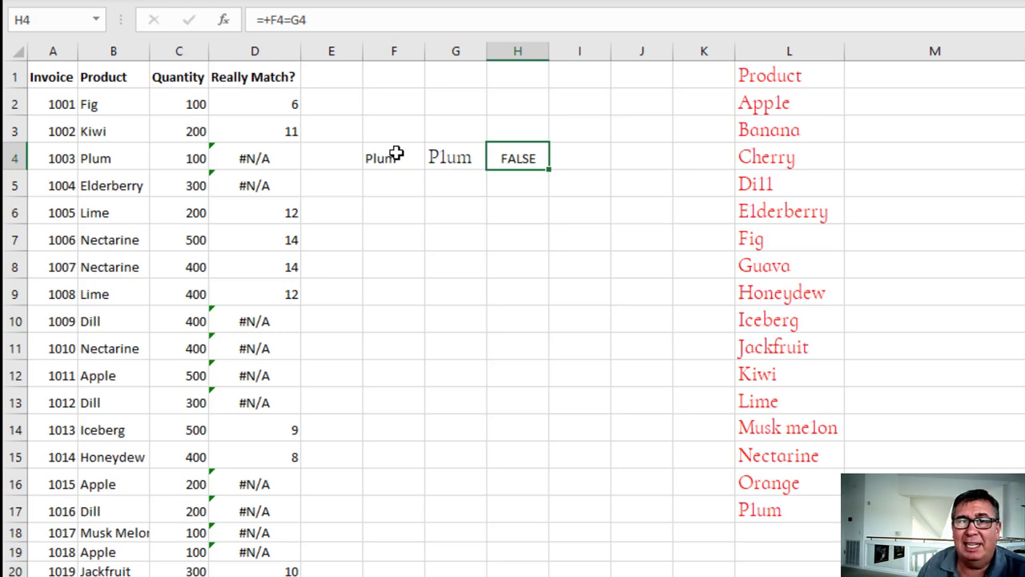
Enter a LEN formula for F4 in F3 and copy it to G3 to count both words' characters
key("Up")
key("Left")
key("Left")
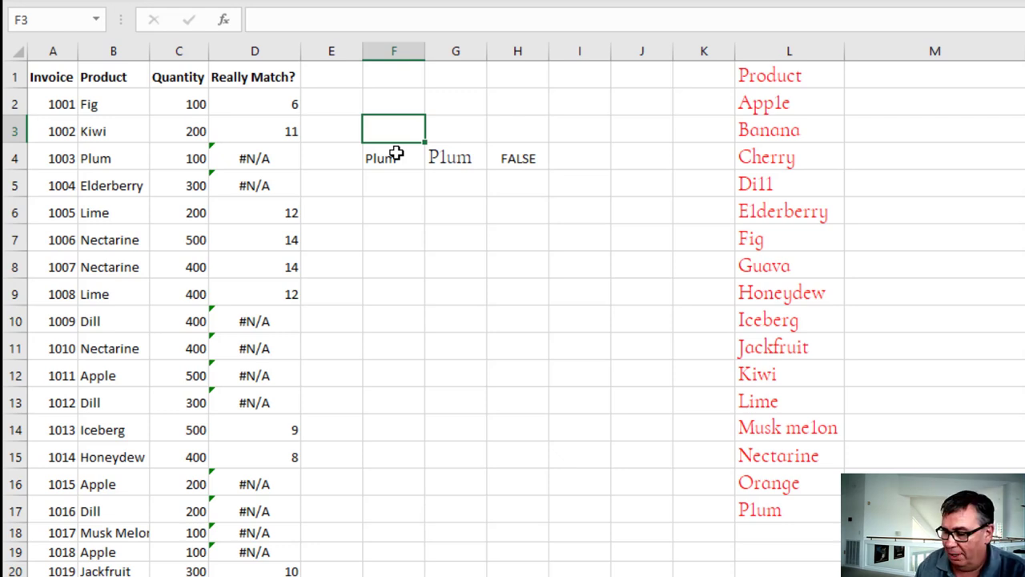
type("=len(")
left_click(396, 153)
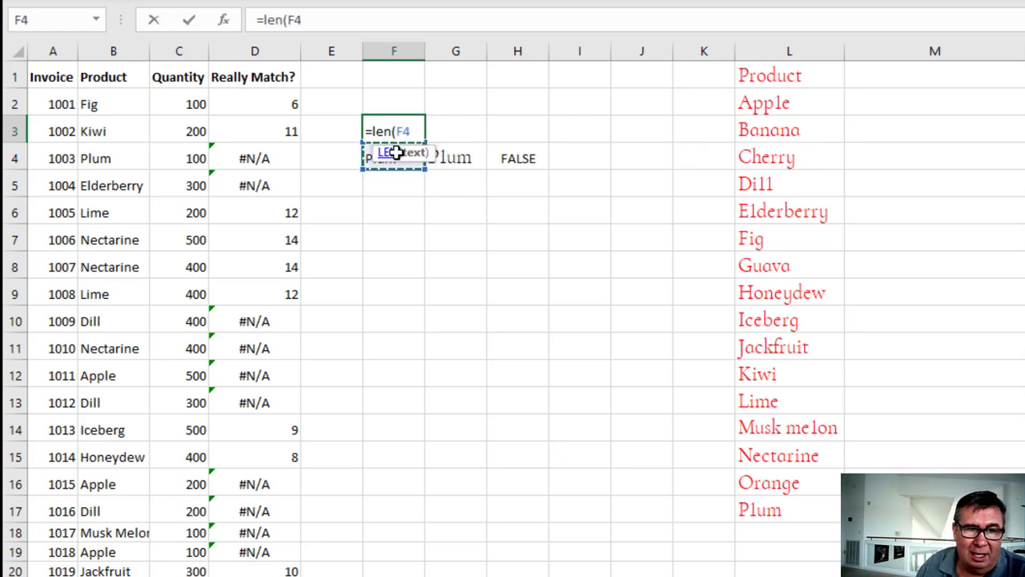
key("ctrl+Return")
key("ctrl+c")
key("Right")
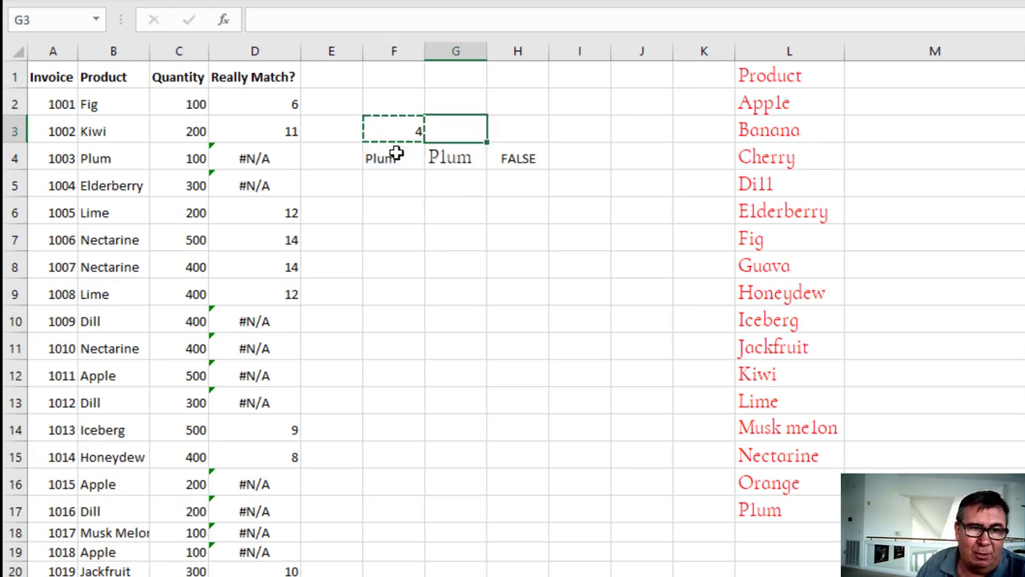
key("ctrl+v")
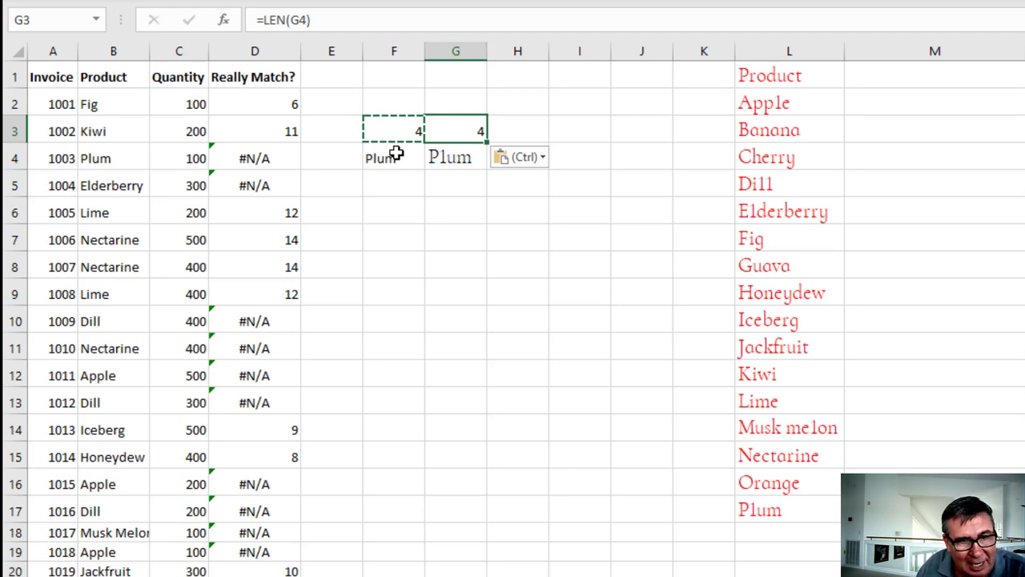
Enter =MID(F$4,ROW(A1),1) in F5 to extract the first character of the word in F4
key("Down")
key("Down")
key("Left")
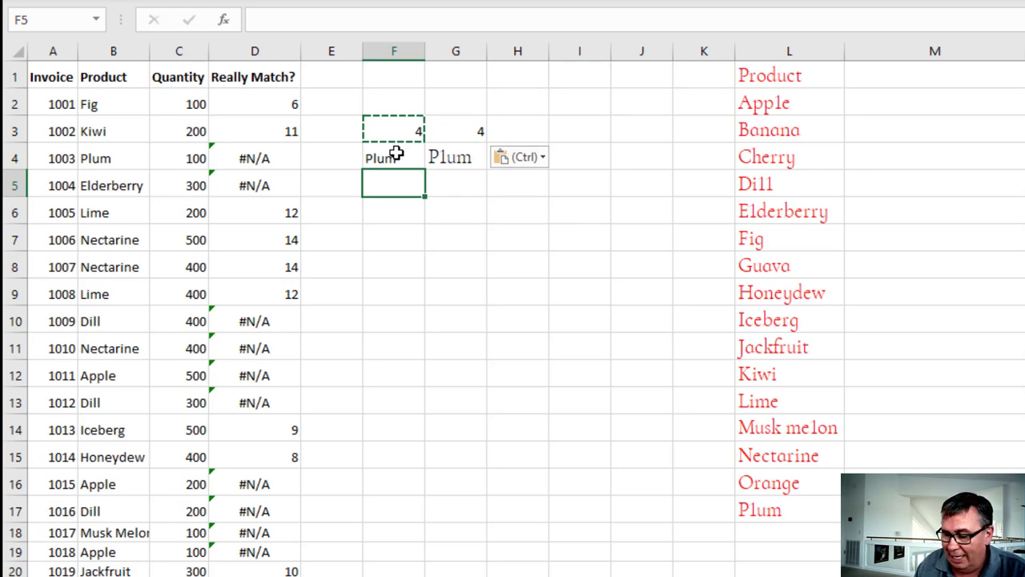
type("=MID(")
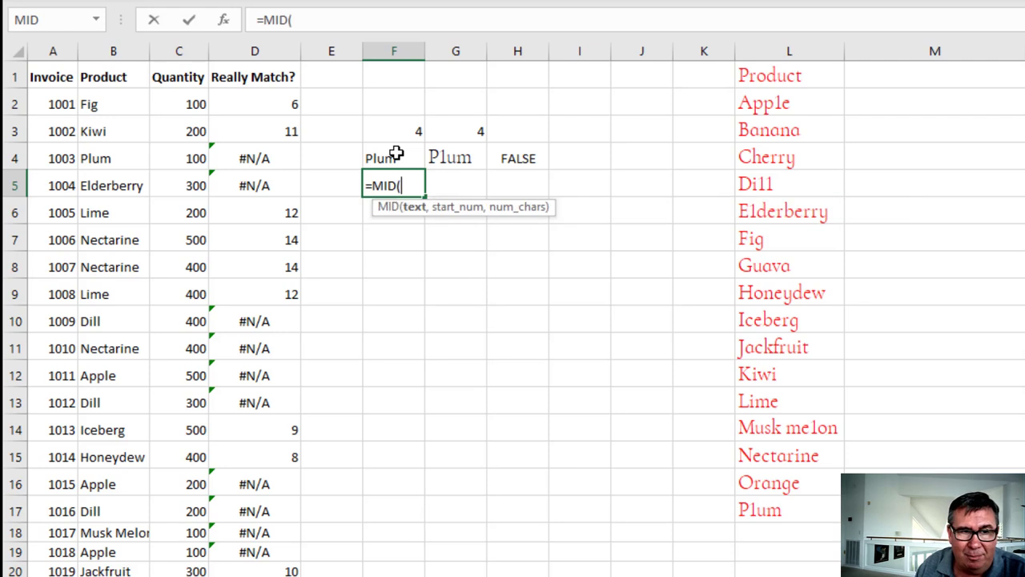
key("Up")
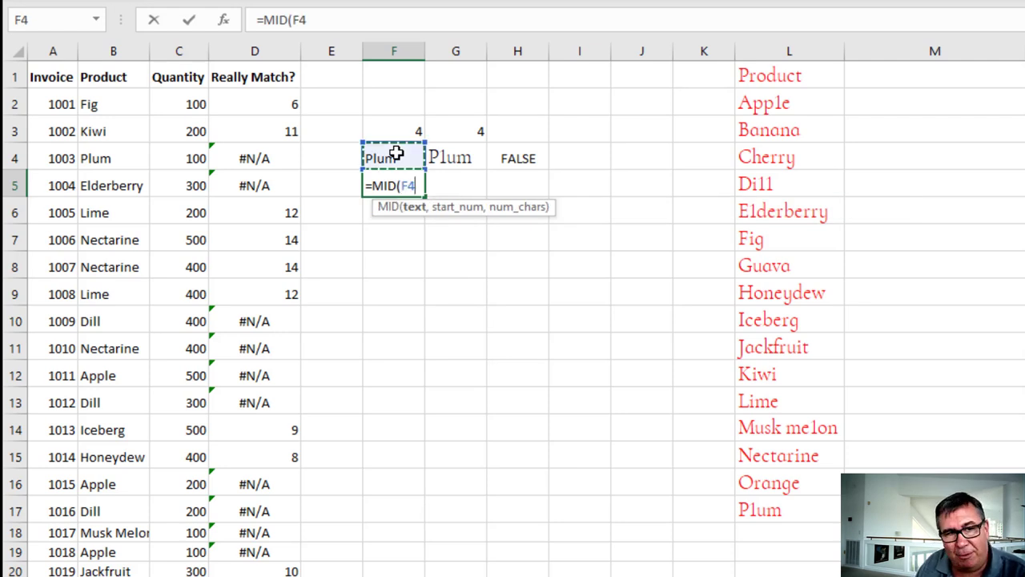
key("F4")
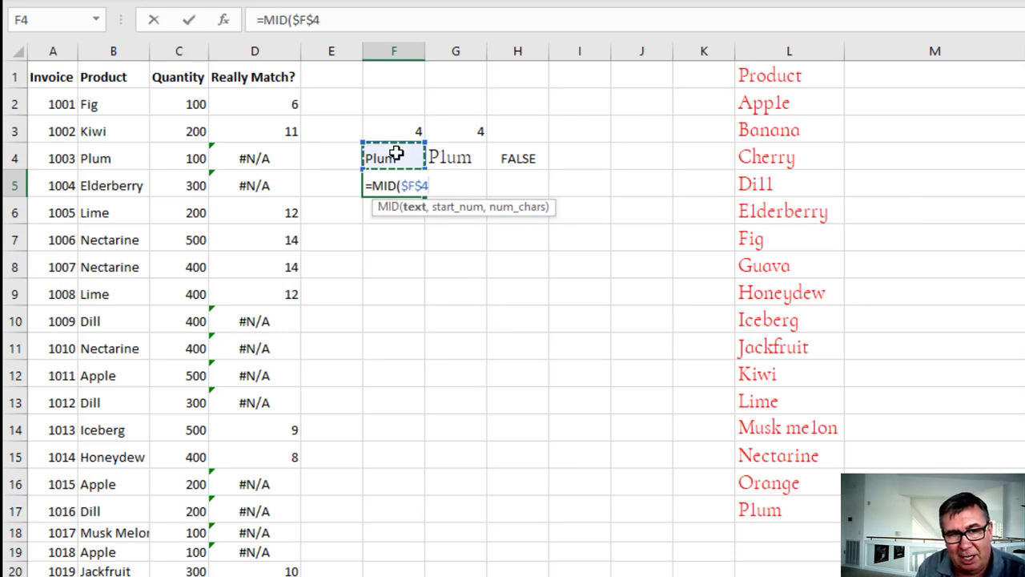
key("F4")
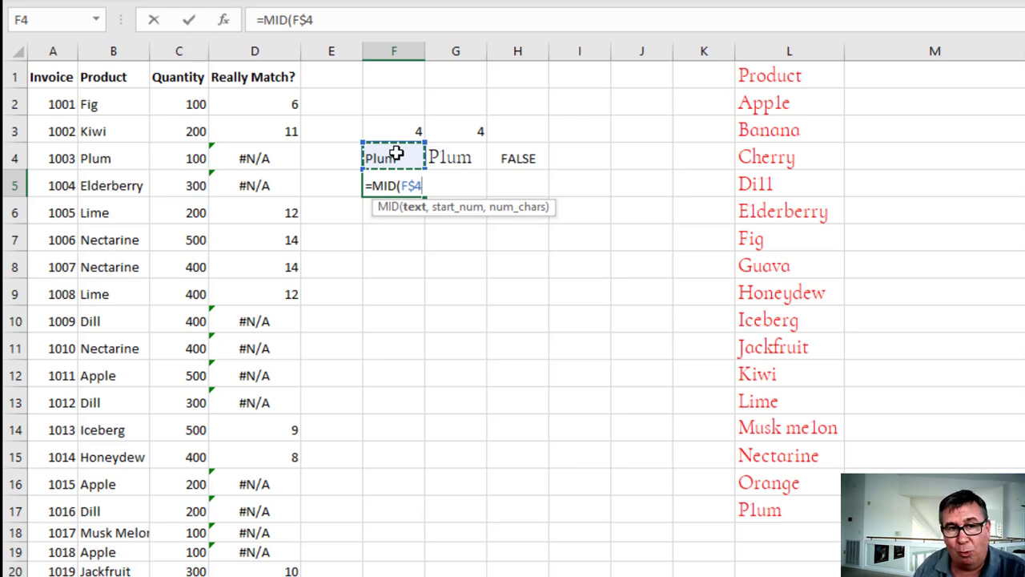
type(",")
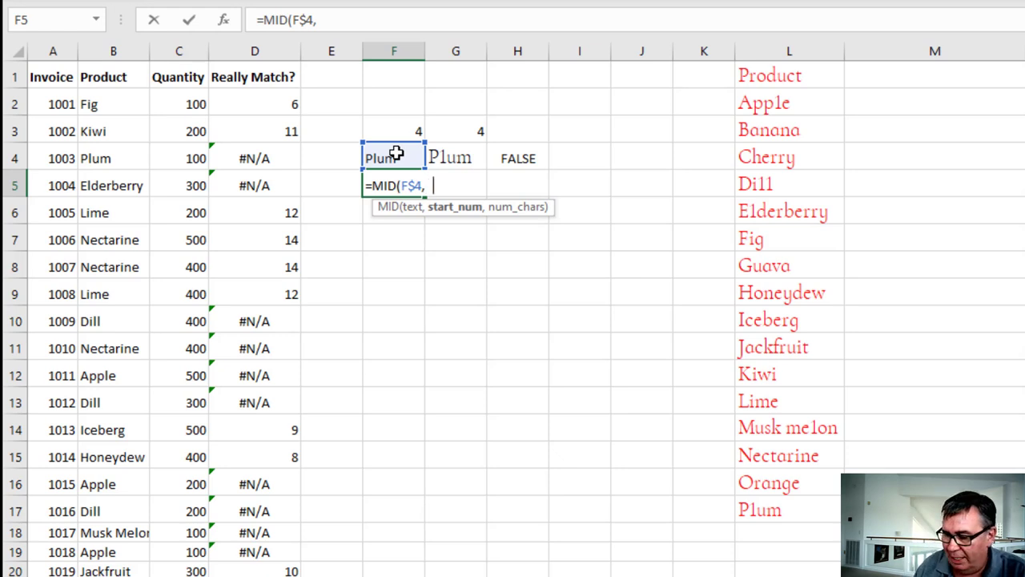
type("ROW(A1)")
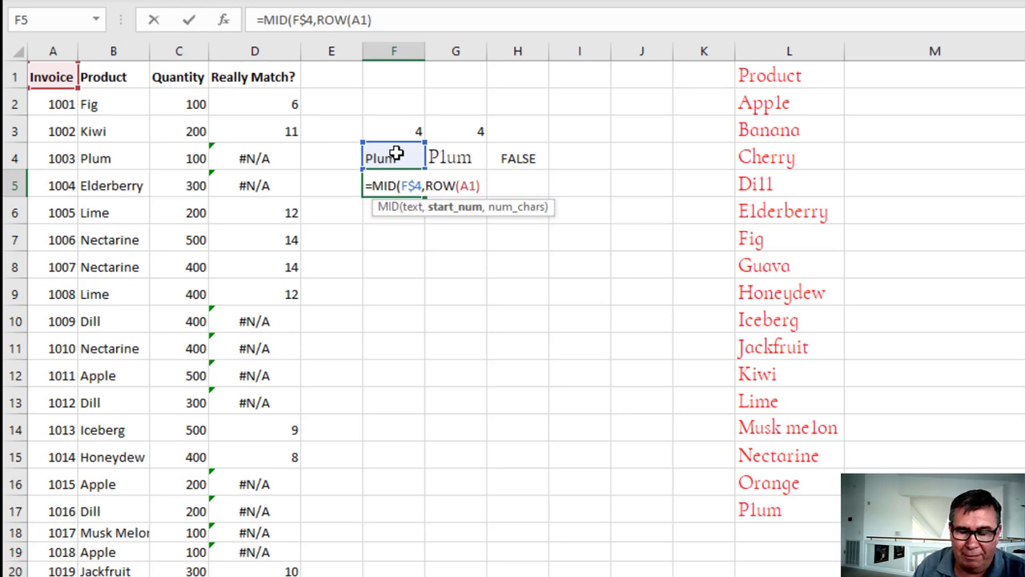
type(",1)")
key("ctrl+Return")
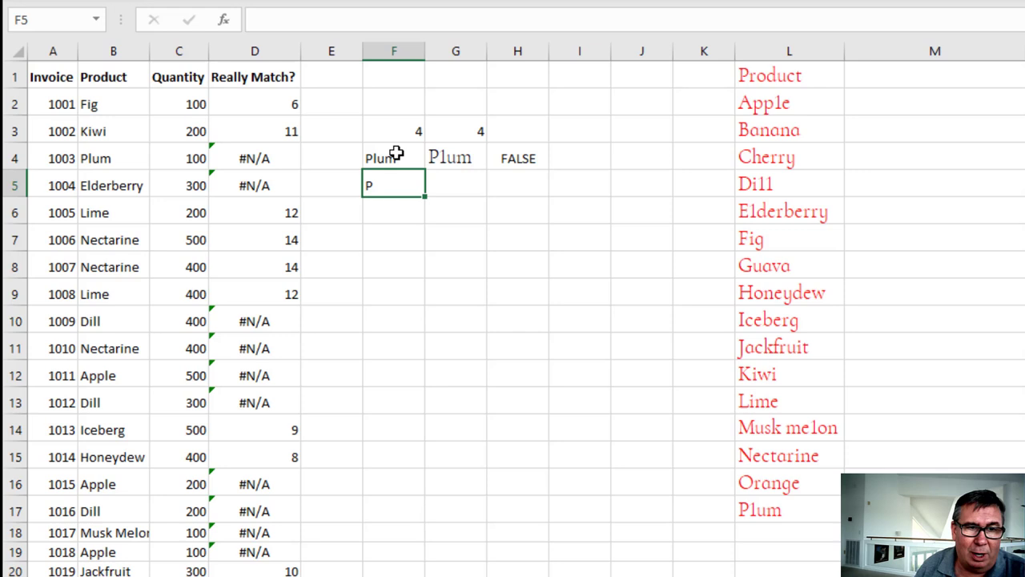
Copy the F5 character-extraction formula across to column G and down both columns past row 20
key("ctrl+c")
key("shift+Down")
key("shift+Down")
key("shift+Down")
key("shift+Down")
key("shift+Down")
key("shift+Down")
key("shift+Down")
key("shift+Down")
key("shift+Down")
key("shift+Down")
key("shift+Down")
key("shift+Down")
key("shift+Down")
key("shift+Down")
key("shift+Down")
key("shift+Down")
key("shift+Down")
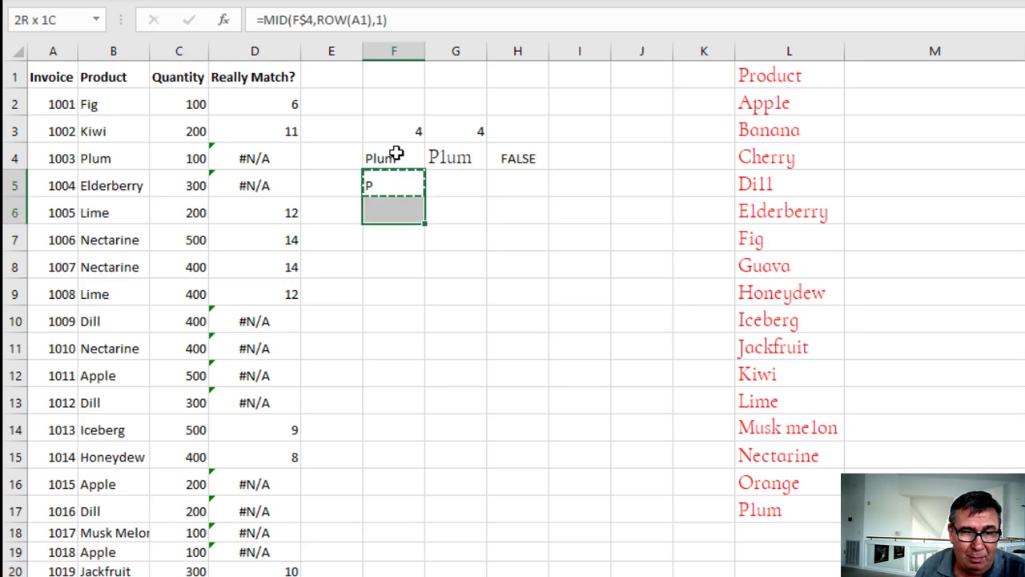
key("shift+Down")
key("shift+Down")
key("shift+Right")
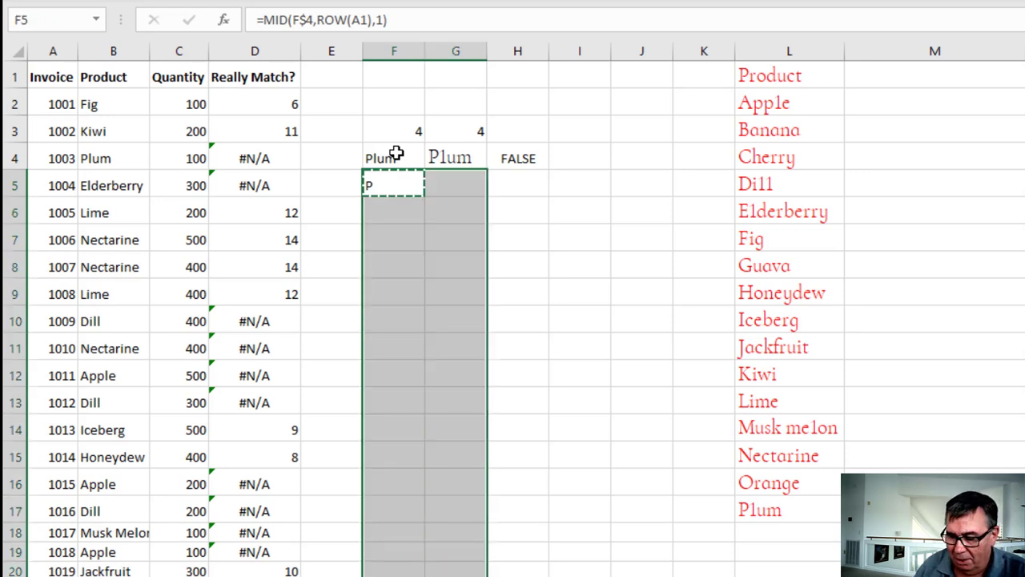
key("ctrl+v")
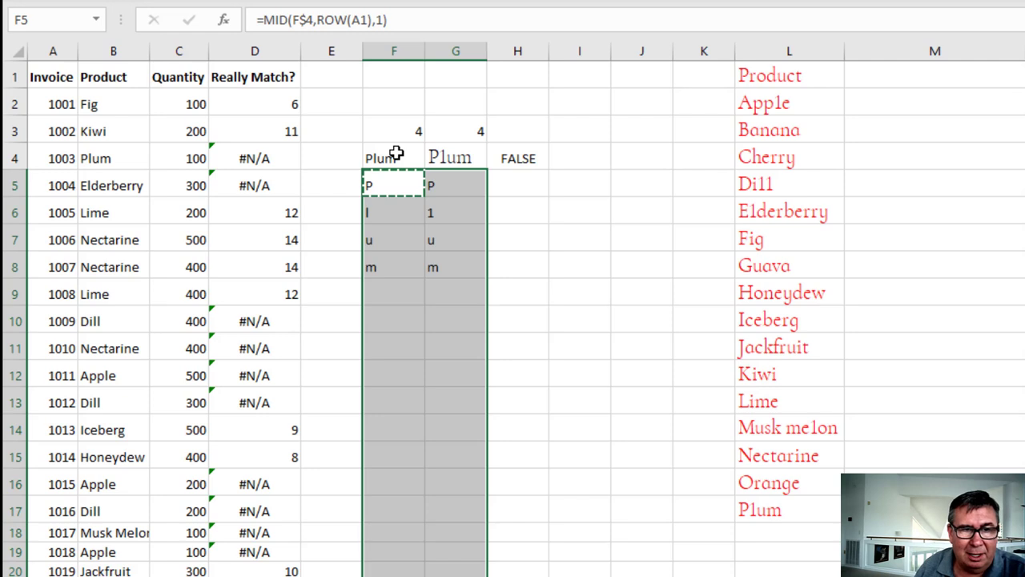
Enter the formula =F5=G5 in H5 to compare the first extracted characters of the two words
key("Down")
key("Down")
key("Down")
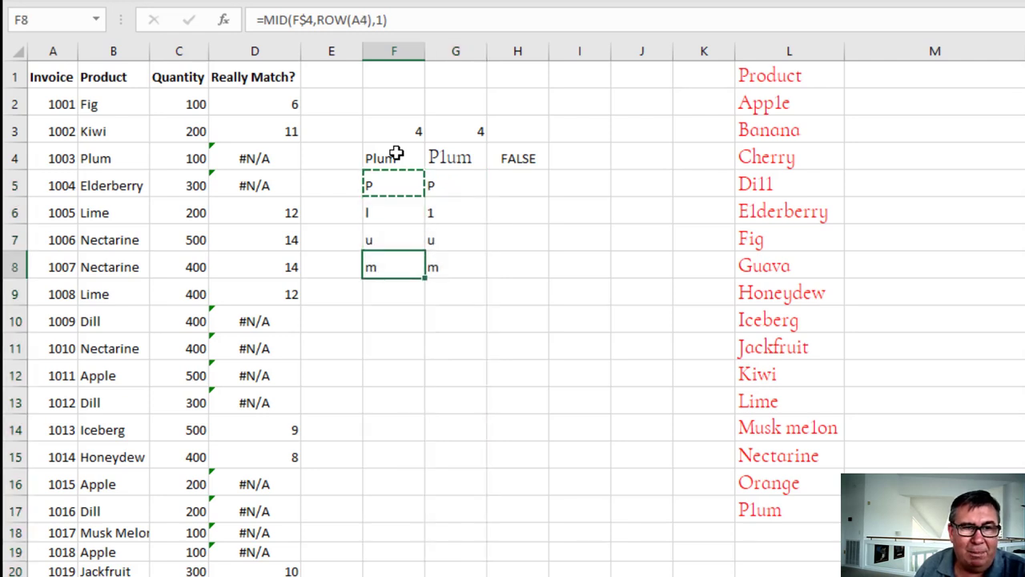
key("Up")
key("Up")
key("Up")
key("Right")
key("Right")
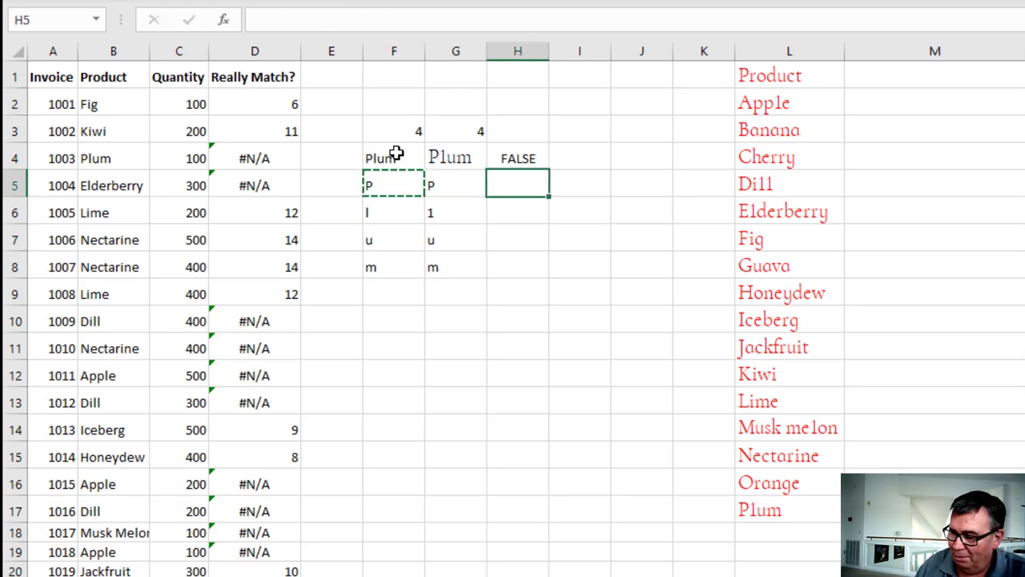
type("=")
key("Left")
key("Left")
type("=")
key("Left")
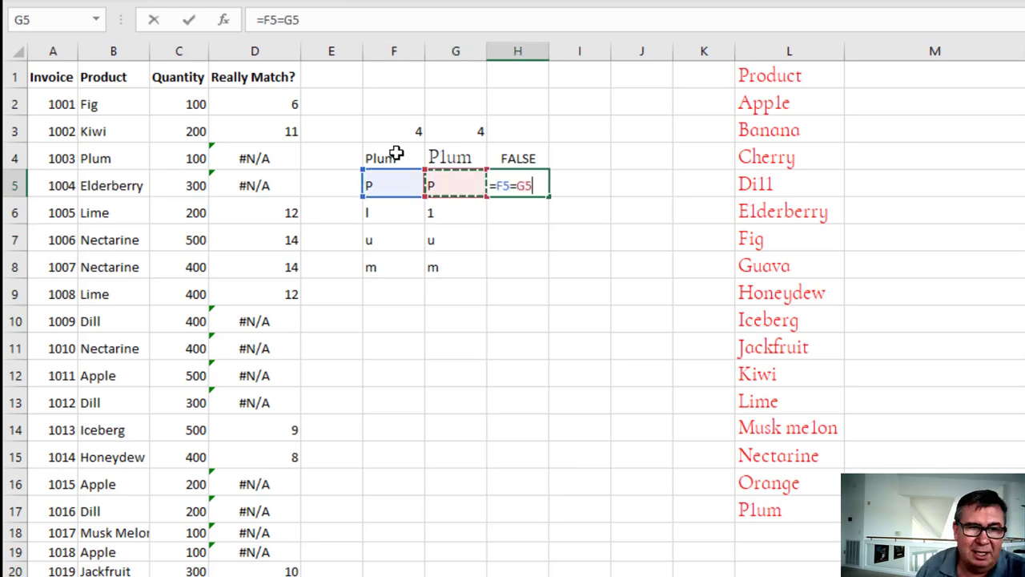
key("Return")
Copy the H5 comparison formula down to H8 to compare the remaining character pairs
key("Up")
key("ctrl+c")
key("shift+Down")
key("shift+Down")
key("shift+Down")
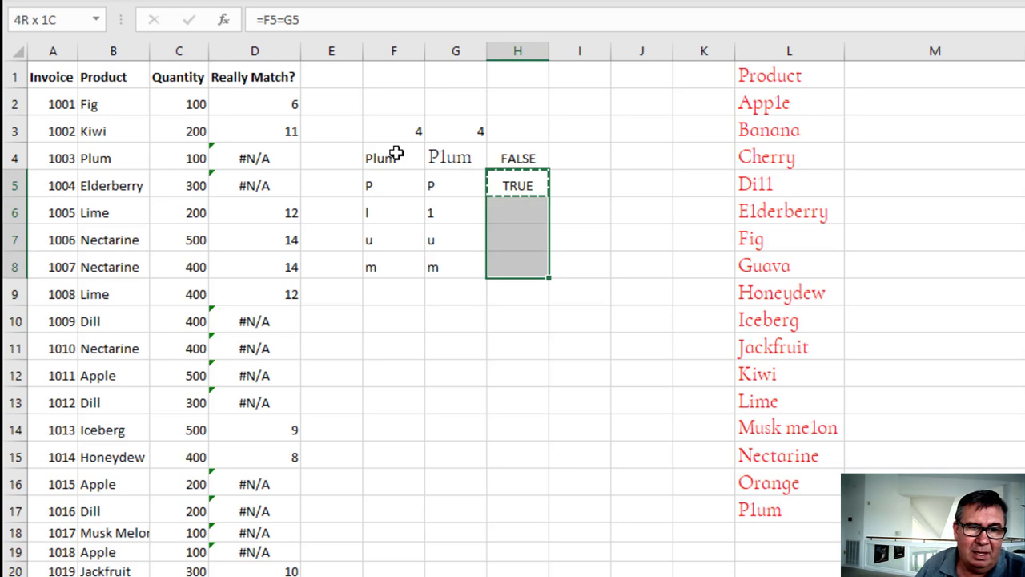
key("ctrl+v")
key("Down")
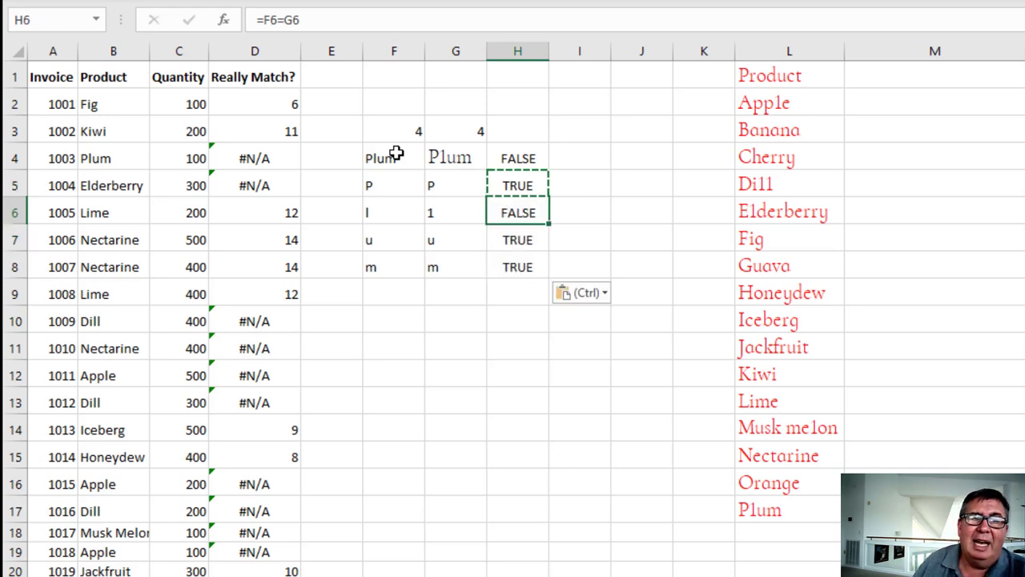
key("Left")
key("Left")
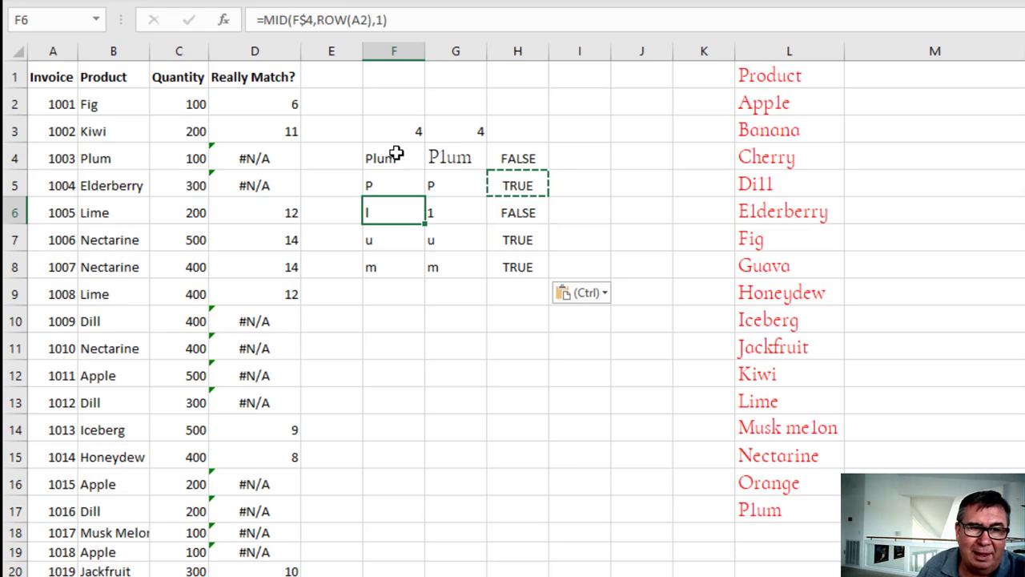
Enter the formula =CODE(F5) in I5 to get the character code of the first word's first letter
key("Up")
key("Right")
key("Down")
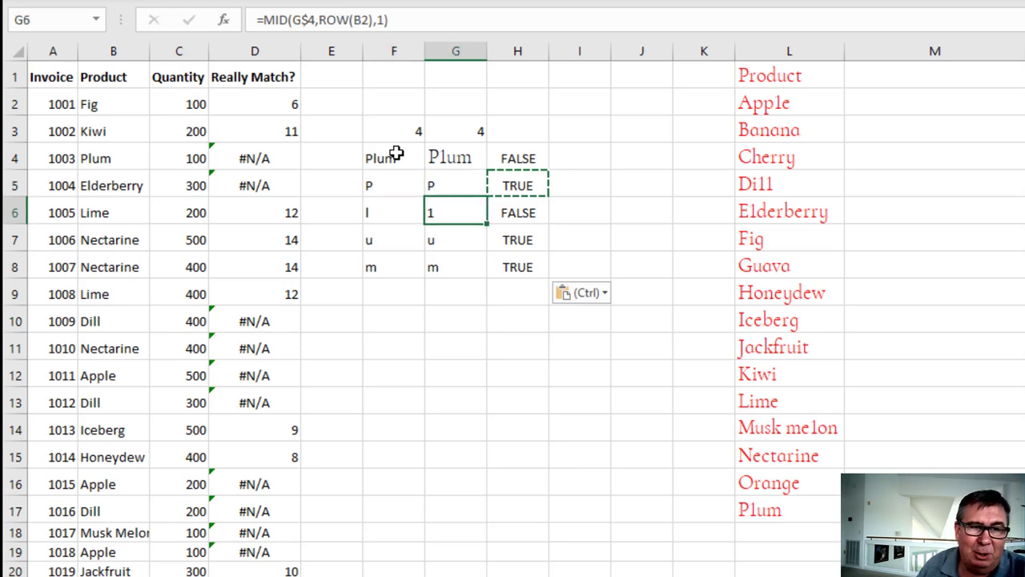
key("Up")
key("Right")
key("Right")
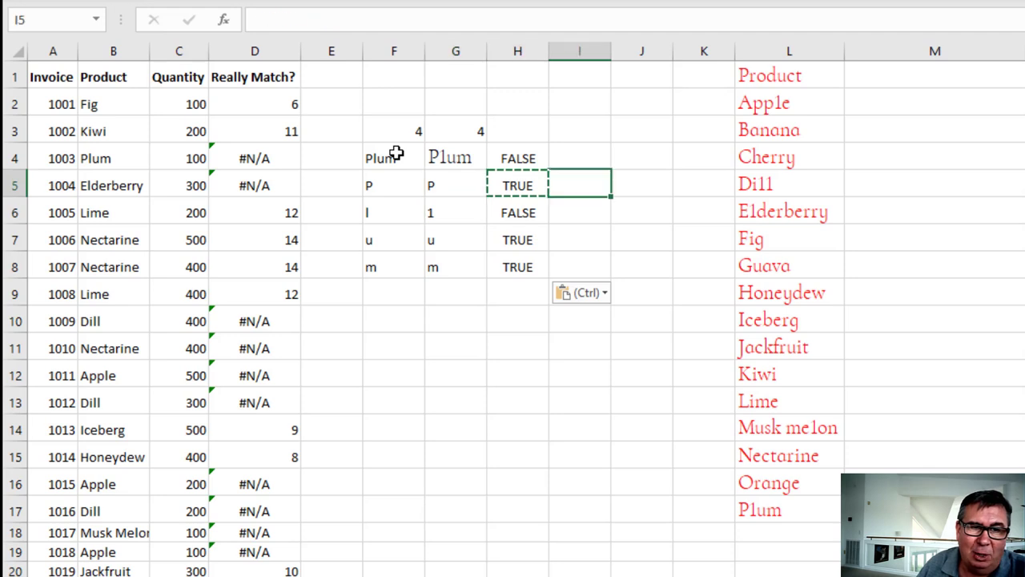
type("=code(")
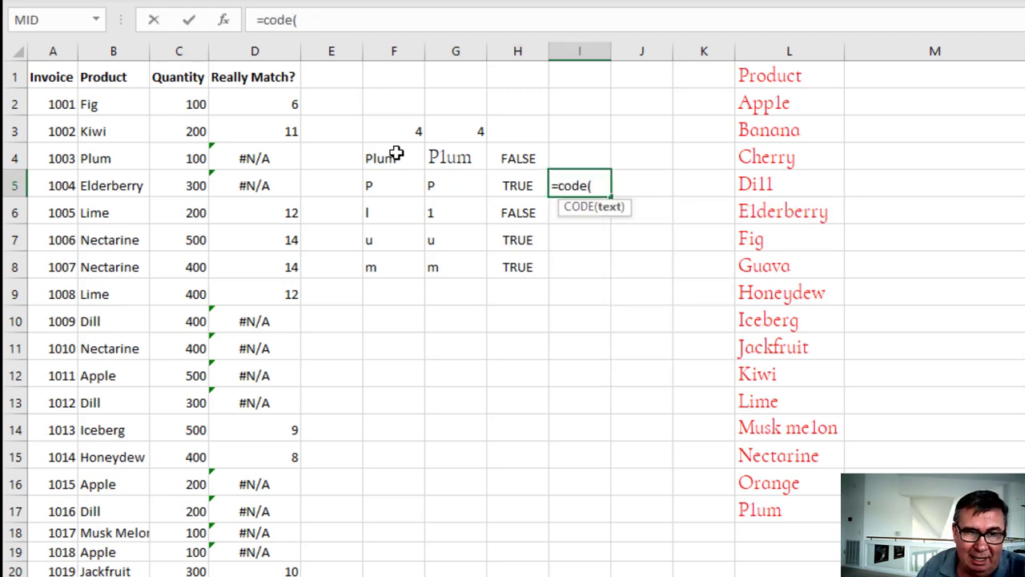
key("Left")
key("Left")
key("Left")
type(")")
key("Return")
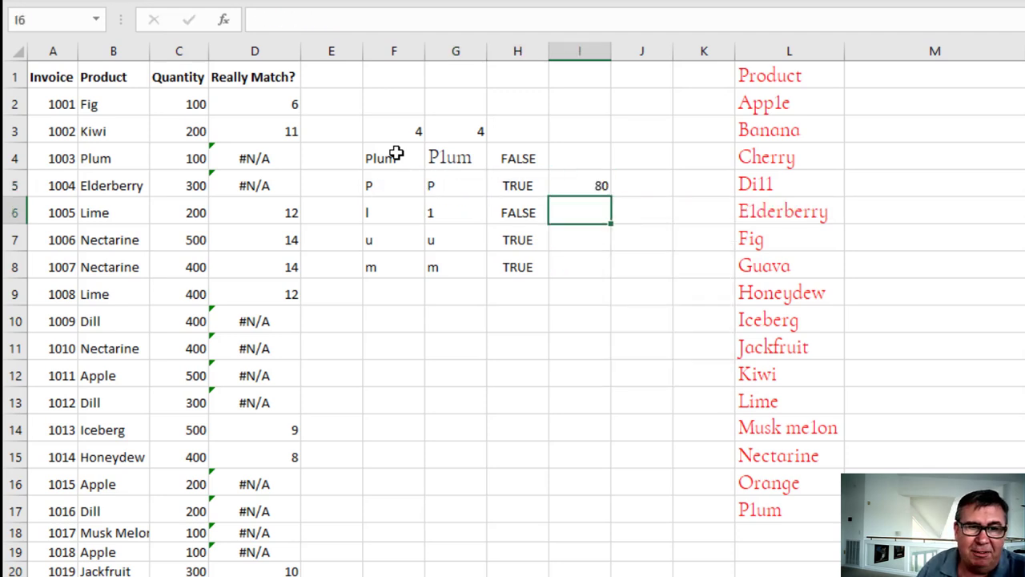
Copy the I5 character-code formula down column I to row 20
key("Up")
key("ctrl+c")
key("shift+Down")
key("shift+Down")
key("shift+Down")
key("shift+Down")
key("shift+Down")
key("shift+Down")
key("shift+Down")
key("shift+Down")
key("shift+Down")
key("shift+Down")
key("shift+Down")
key("shift+Down")
key("shift+Down")
key("shift+Down")
key("shift+Down")
key("shift+Down")
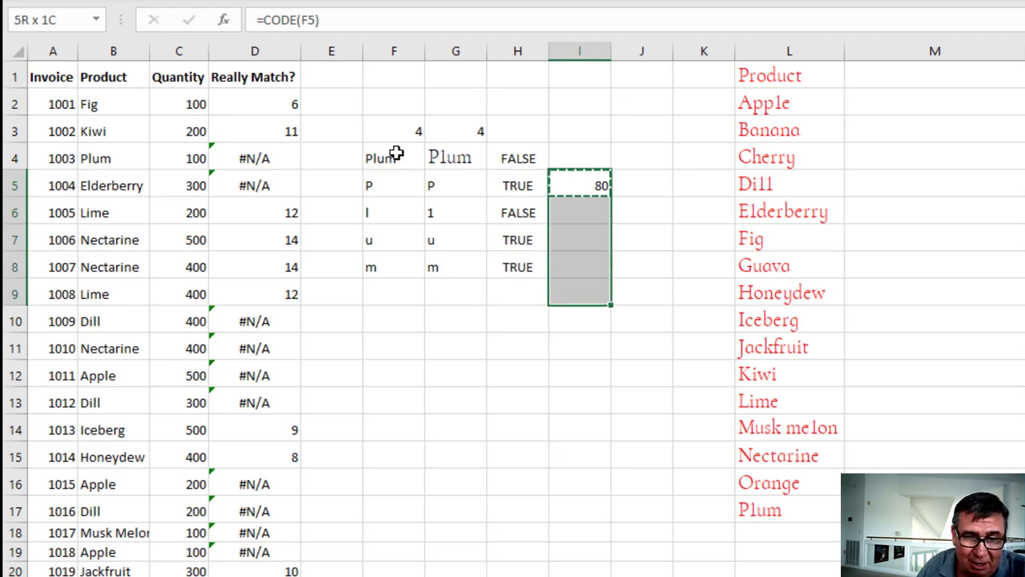
key("ctrl+v")
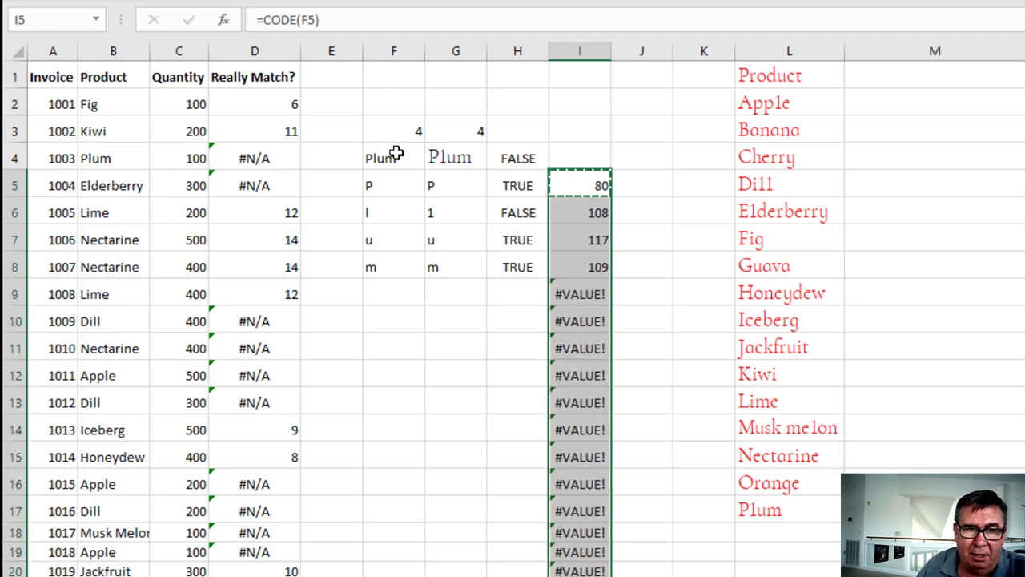
Copy the column I character-code formulas across to column J for the second word
key("ctrl+c")
key("Right")
key("ctrl+v")
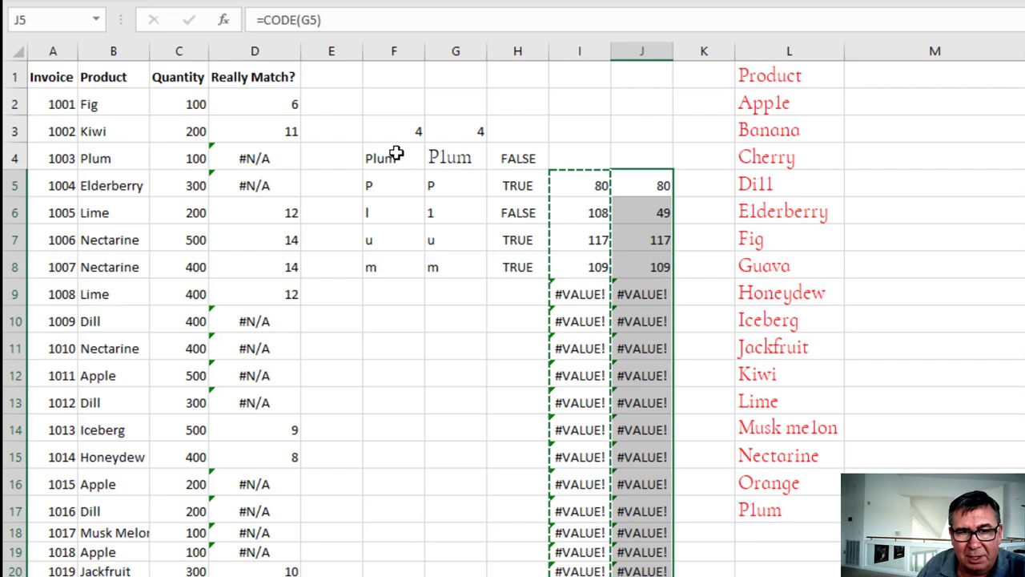
Compare the row 6 character codes in columns I and J, and examine the number keys in the typewriter photos
key("Left")
key("Right")
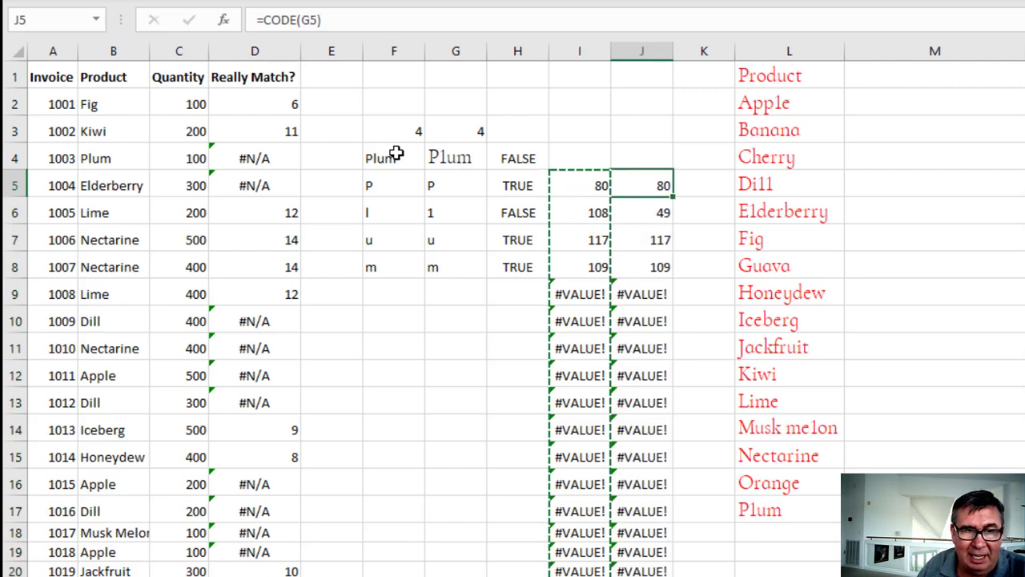
key("Down")
key("Left")
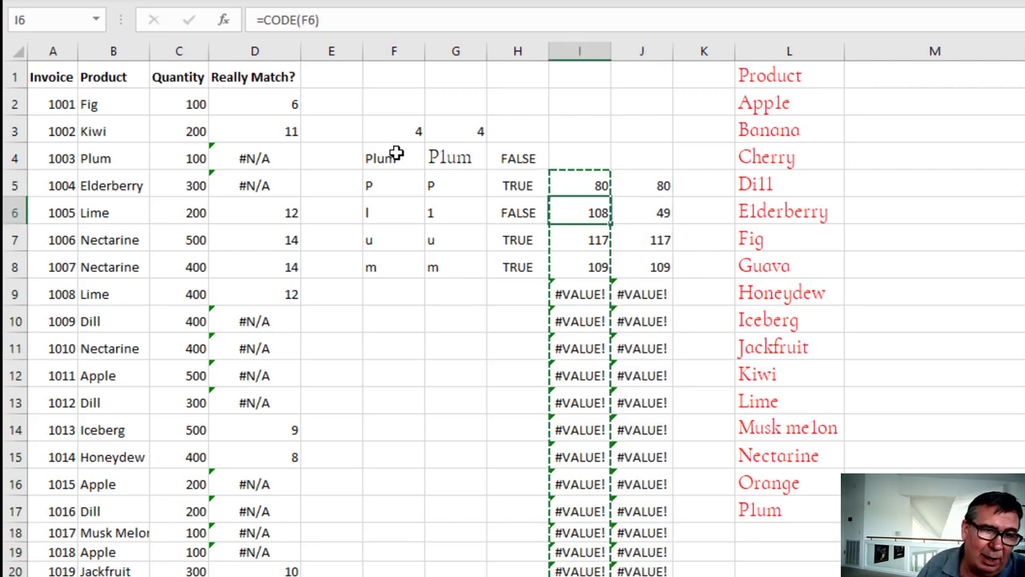
key("Right")
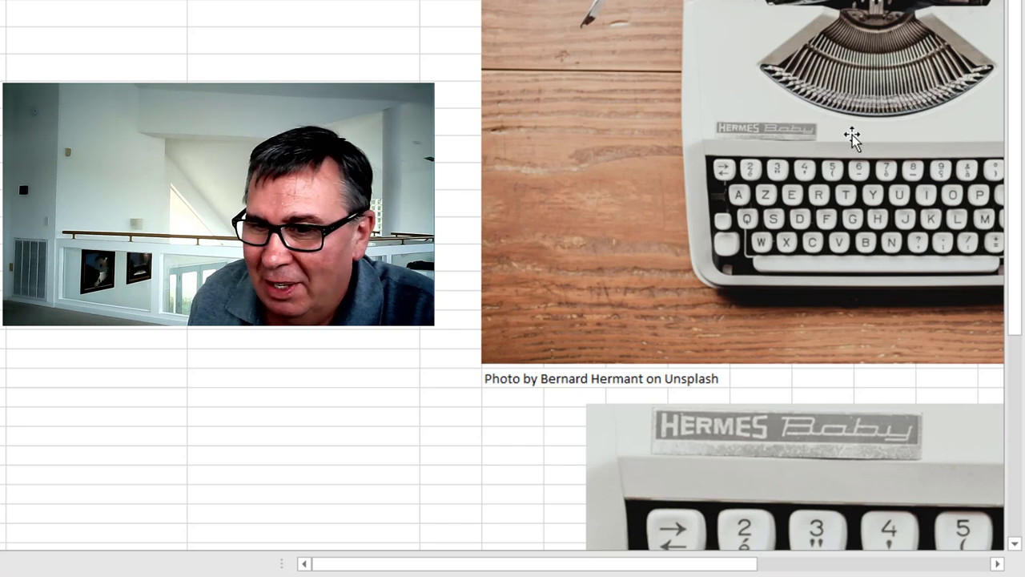
scroll(812, 104, "down", 7)
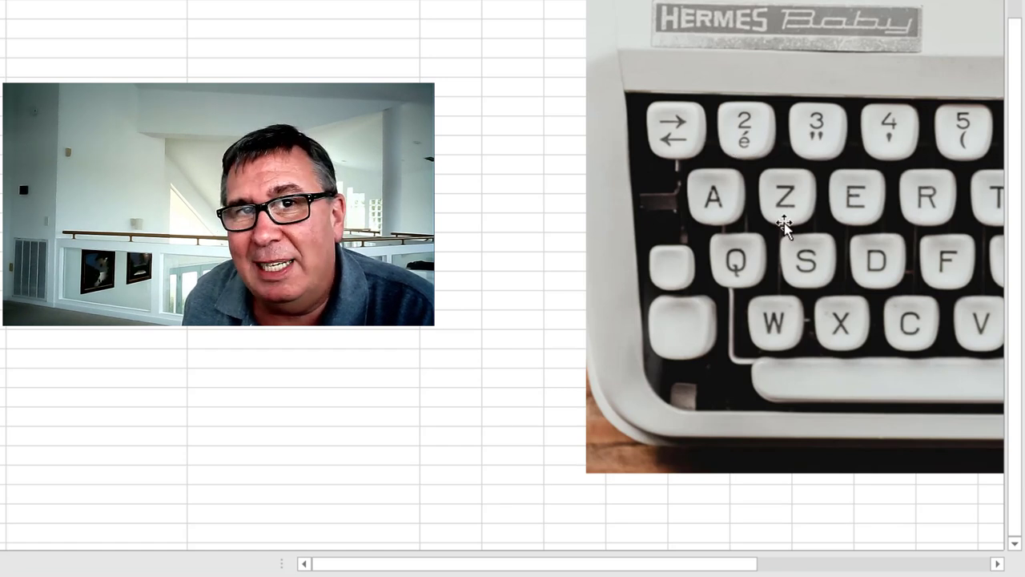
scroll(784, 223, "up", 7)
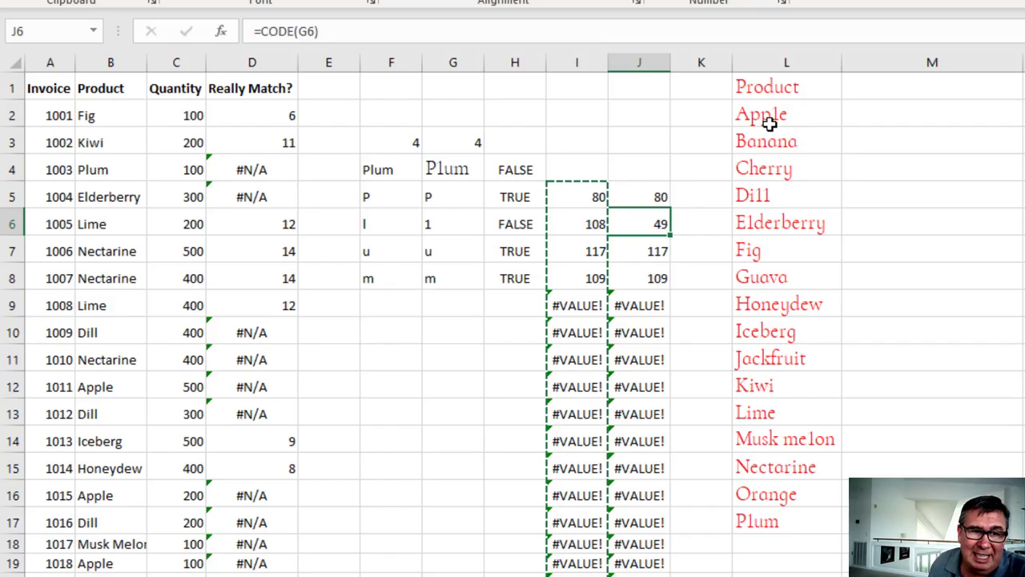
Replace every digit 1 with a lowercase letter l in the product list L2:L17
left_click(767, 119)
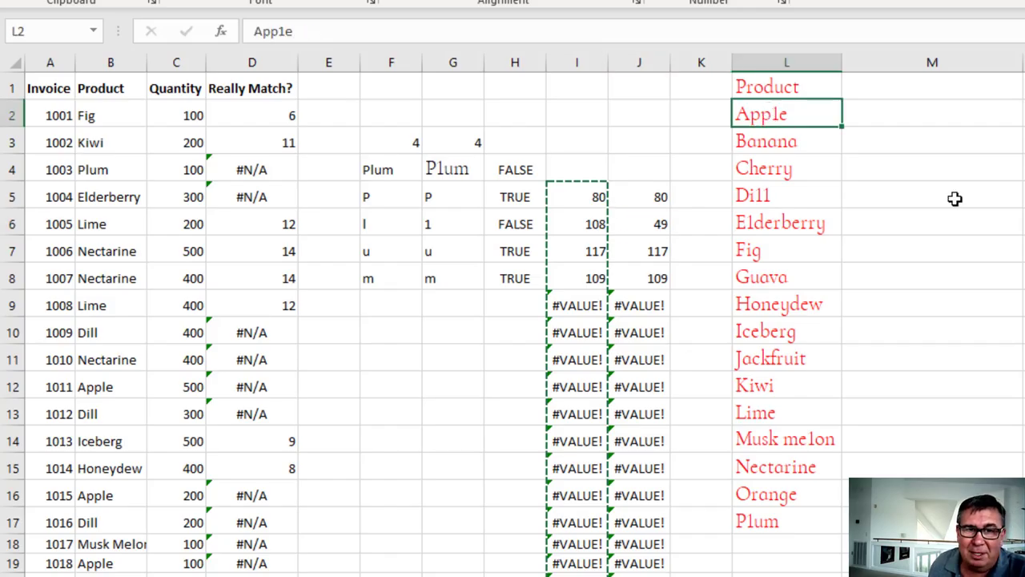
key("ctrl+shift+Down")
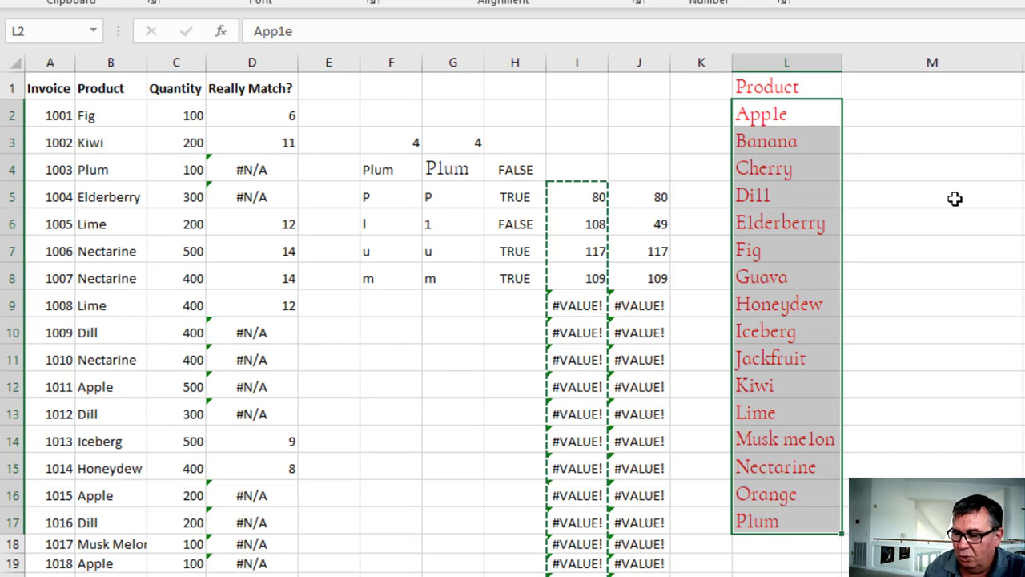
key("ctrl+h")
key("shift+Tab")
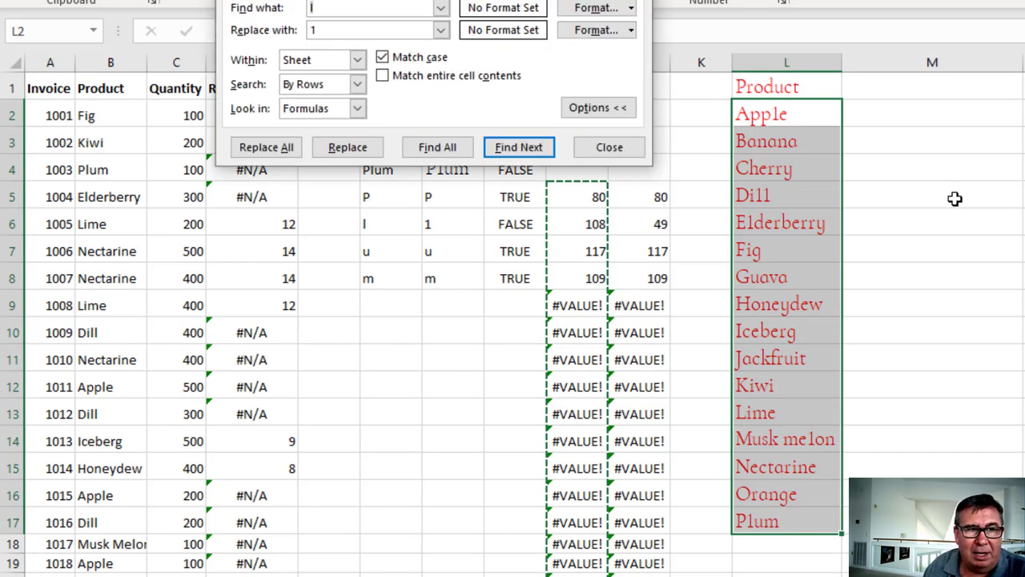
type("1")
key("Tab")
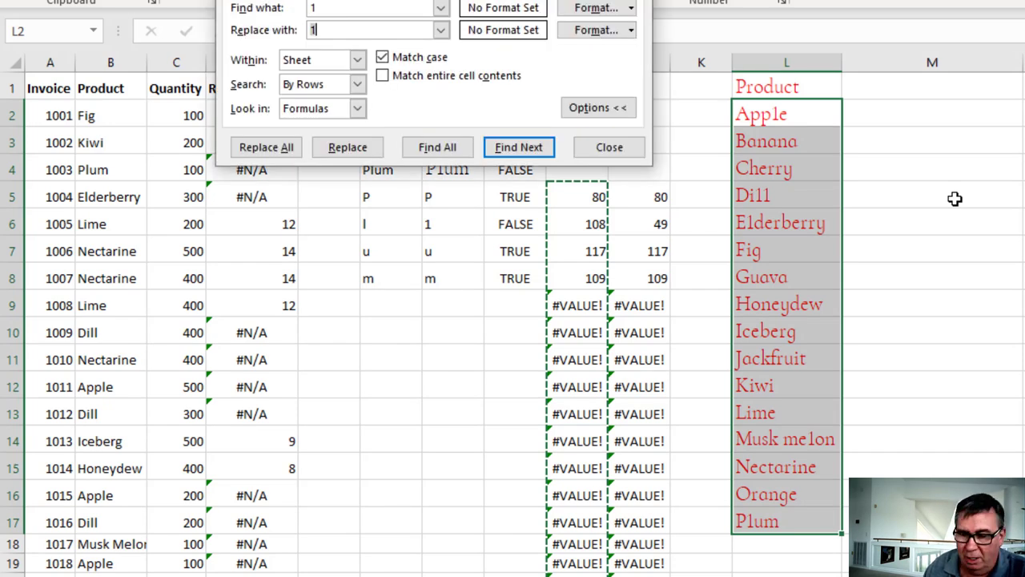
type("l")
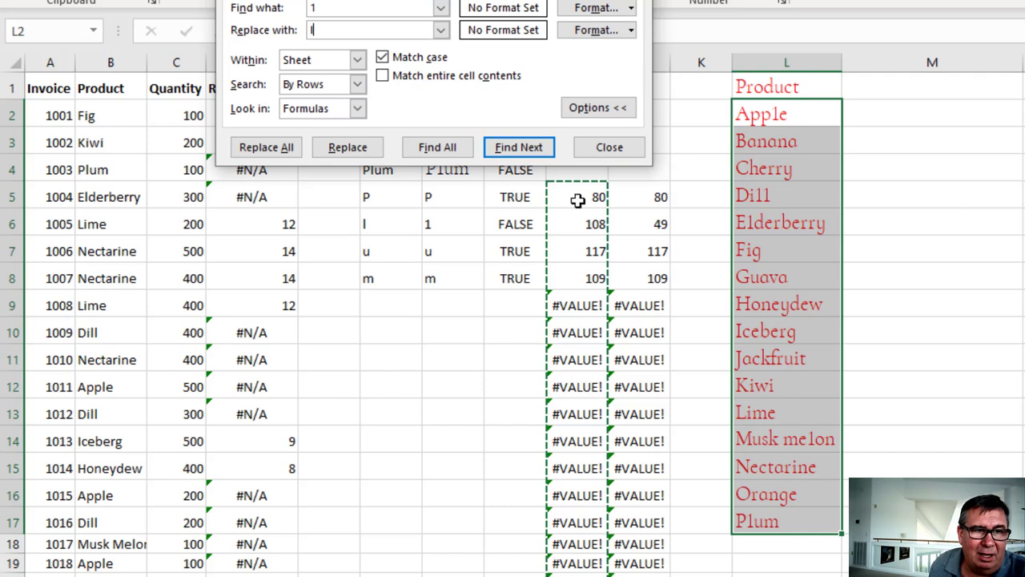
left_click(272, 147)
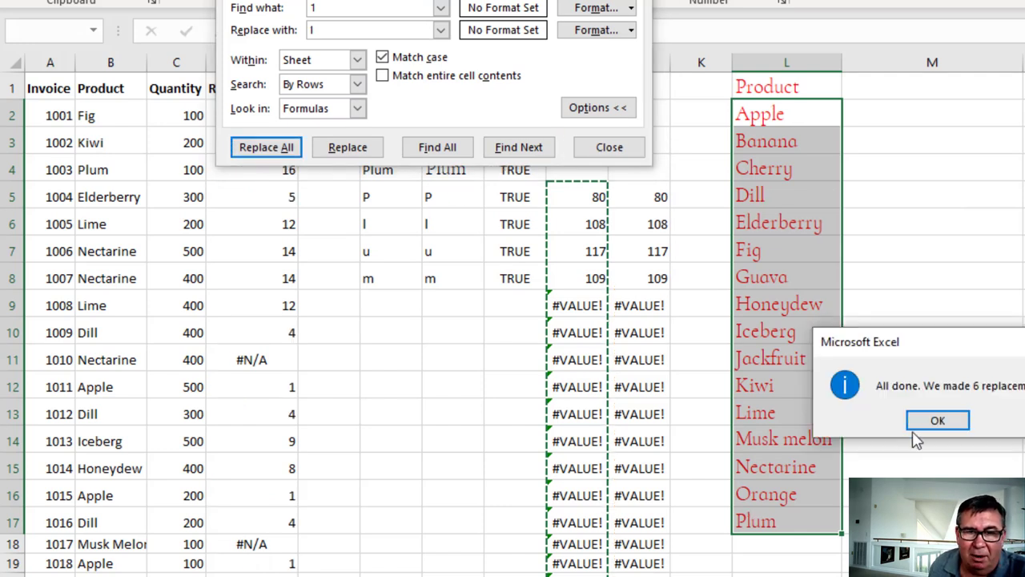
left_click(934, 423)
left_click(610, 149)
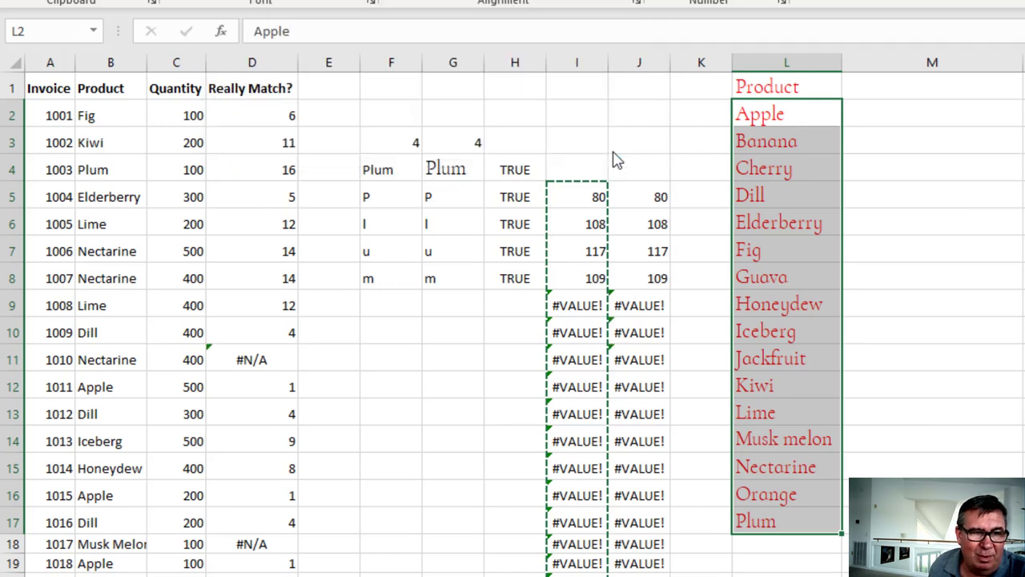
Set F4 to =B11 to test the unmatched Nectarine entry from the invoice table
left_click(120, 349)
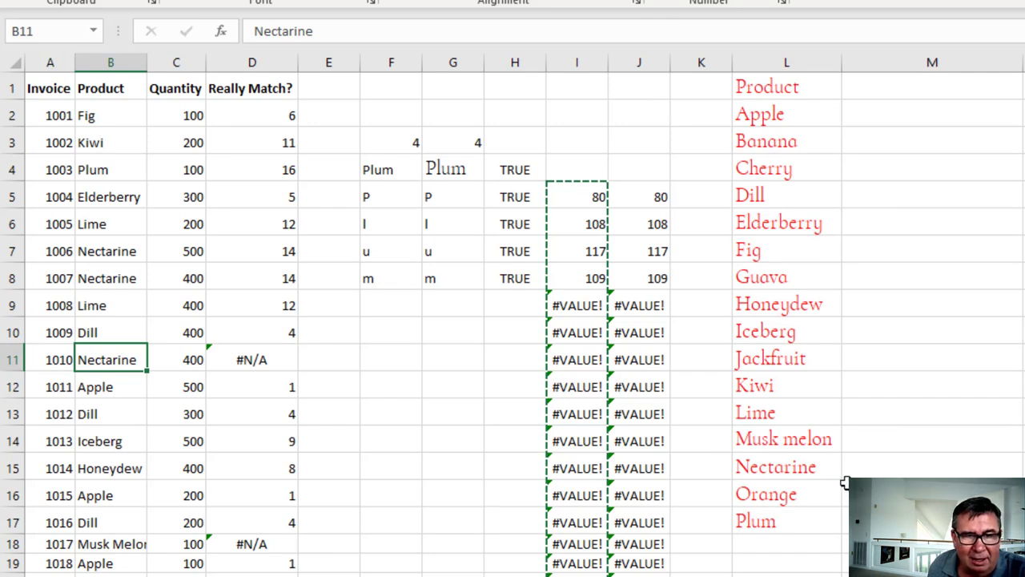
left_click(385, 170)
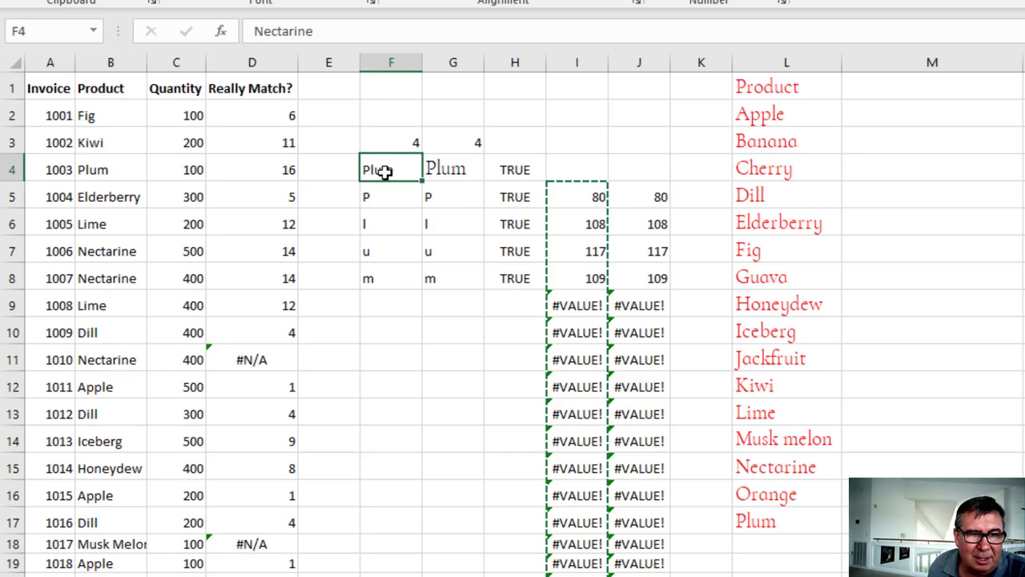
type("=")
key("Down")
key("Down")
key("Down")
key("Down")
key("Down")
key("Down")
key("Down")
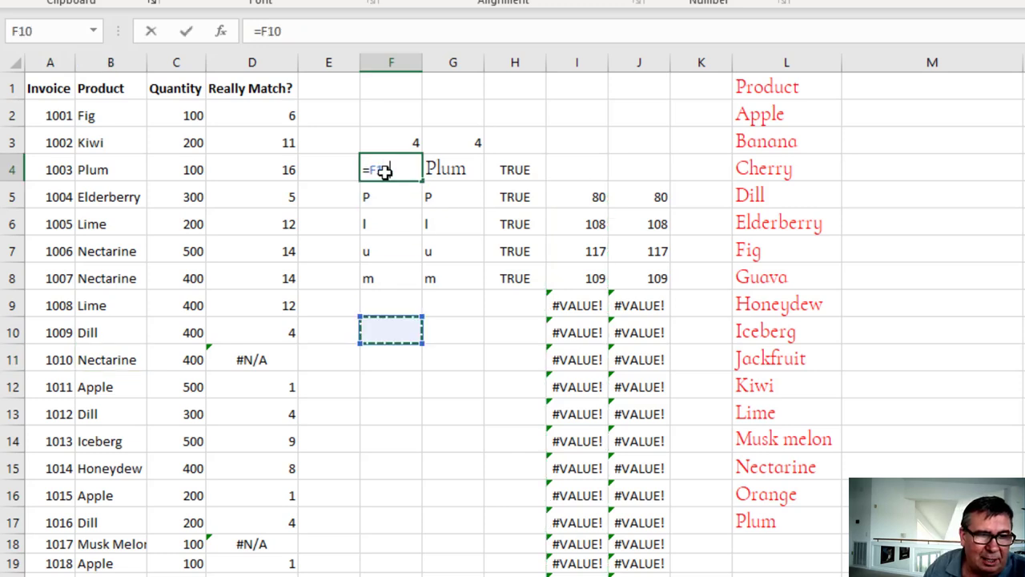
key("Left")
key("Left")
key("Left")
key("Left")
key("Return")
Set G4 to =L15 to compare against Nectarine in the product list
key("Up")
key("Right")
type("=")
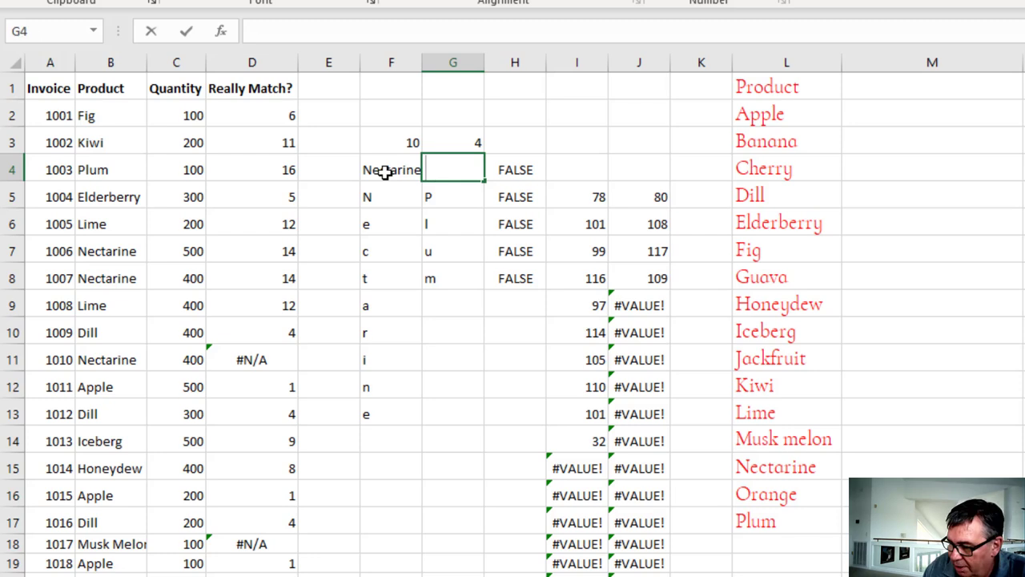
type("=")
key("Down")
key("Down")
key("Down")
key("Down")
key("Down")
key("Down")
key("Down")
key("Down")
key("Down")
key("Down")
key("Down")
key("Right")
key("Right")
key("Right")
key("Right")
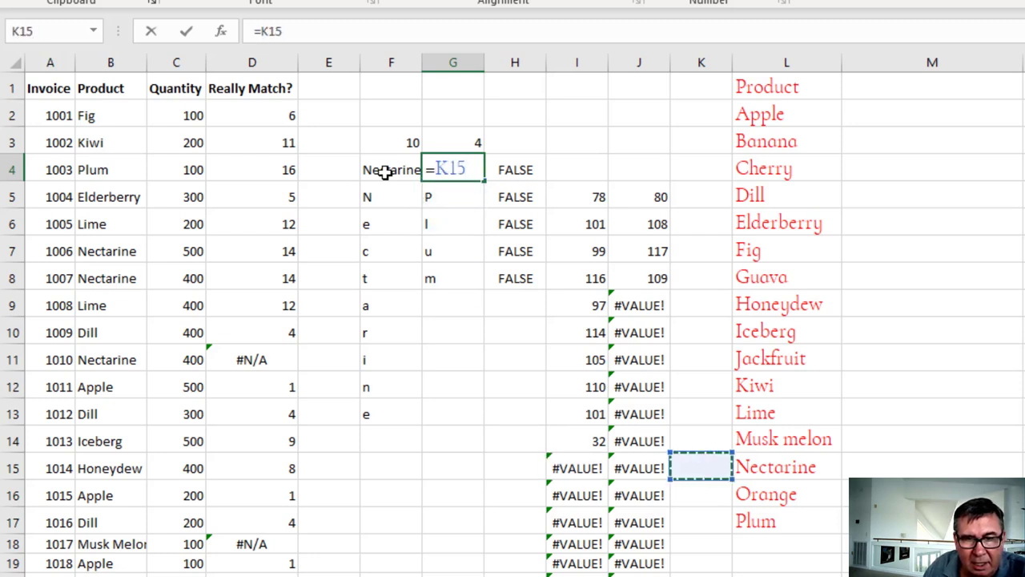
key("Right")
key("Return")
Check the text lengths in row 3 and delete the trailing space after Nectarine in B11
key("Up")
key("Up")
key("Left")
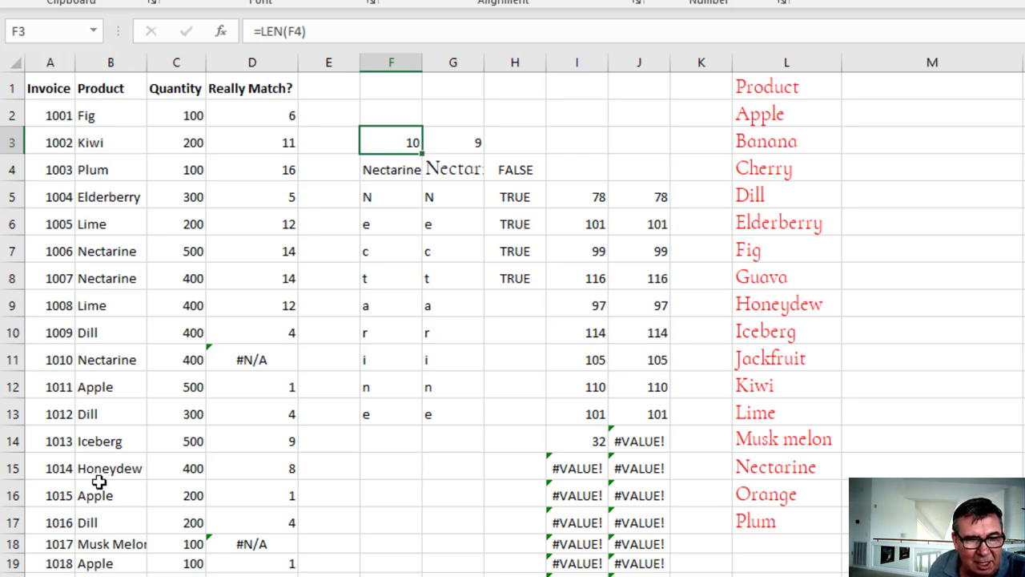
left_click(110, 358)
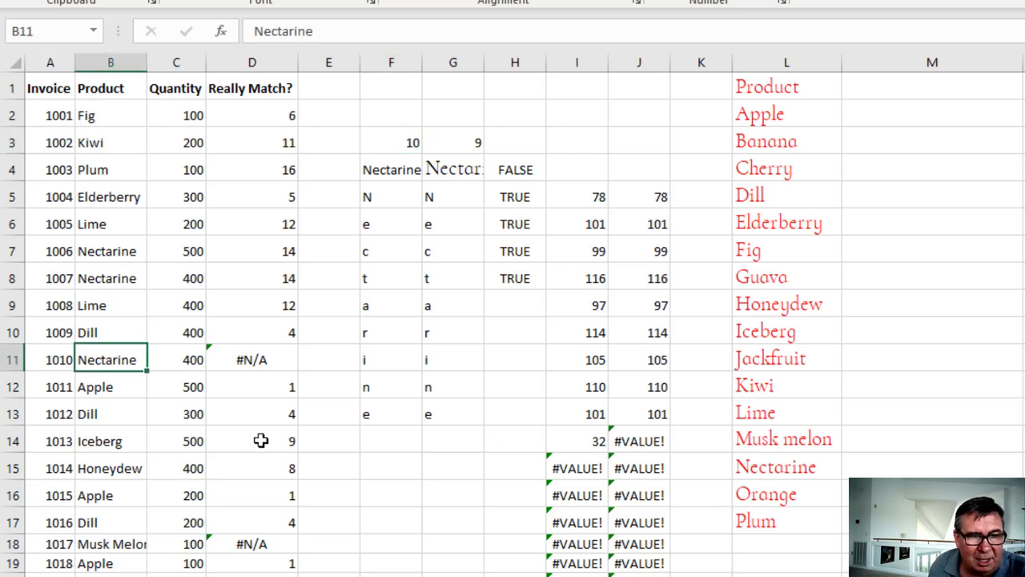
key("F2")
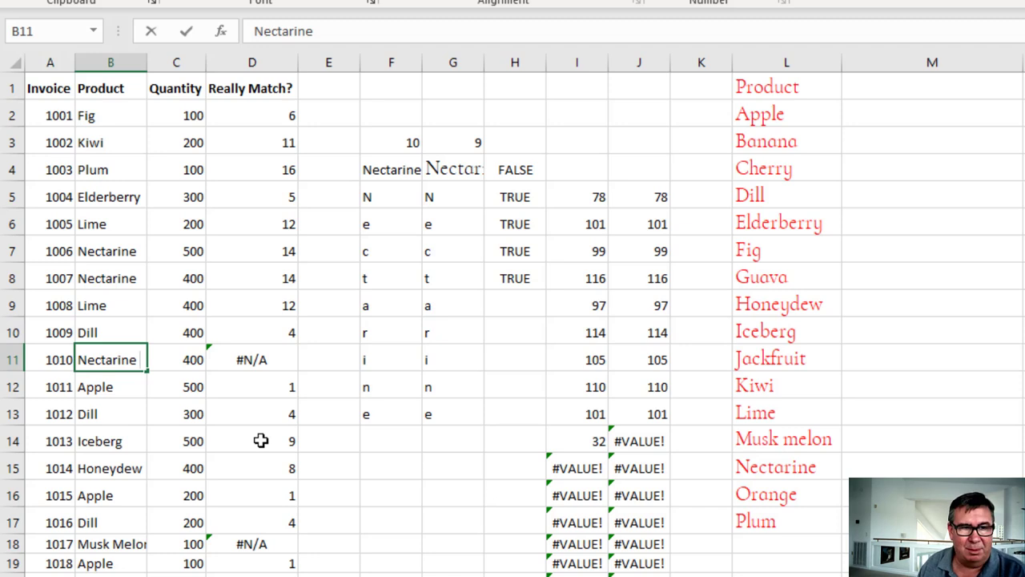
key("BackSpace")
key("Return")
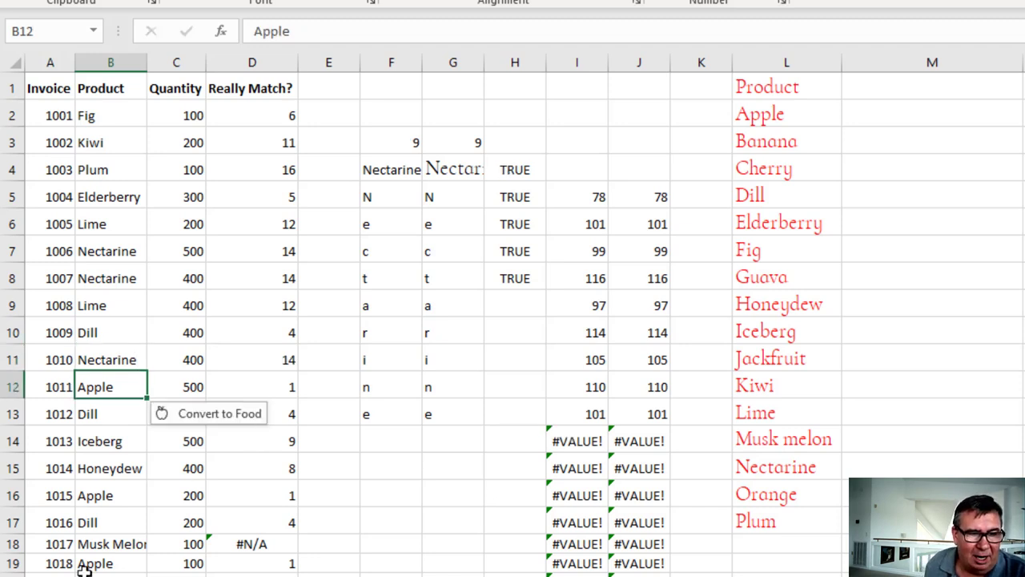
Widen column B to show the full name in B18 and set F4 to =B18
left_click(107, 544)
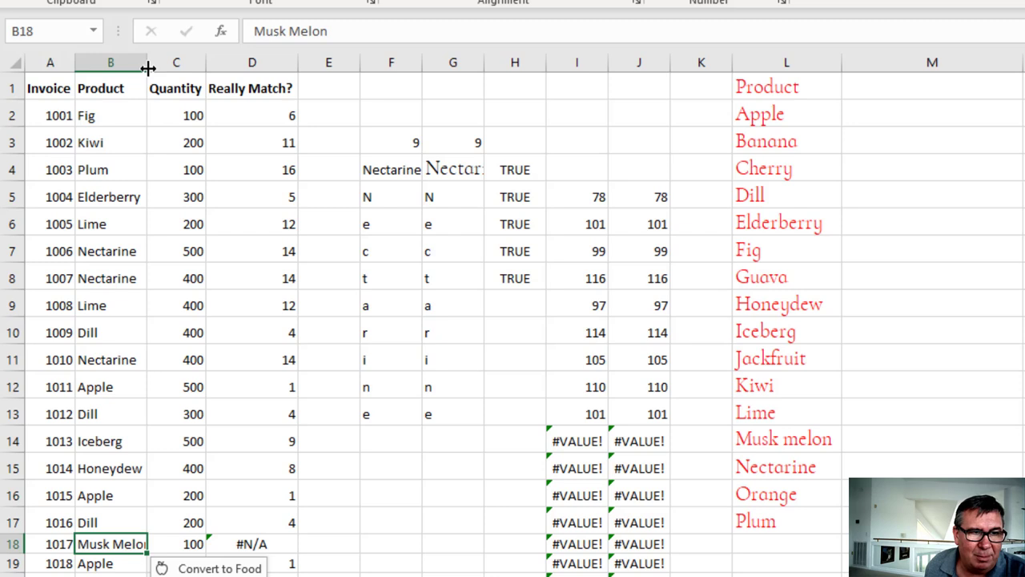
left_click_drag(147, 62, 176, 62)
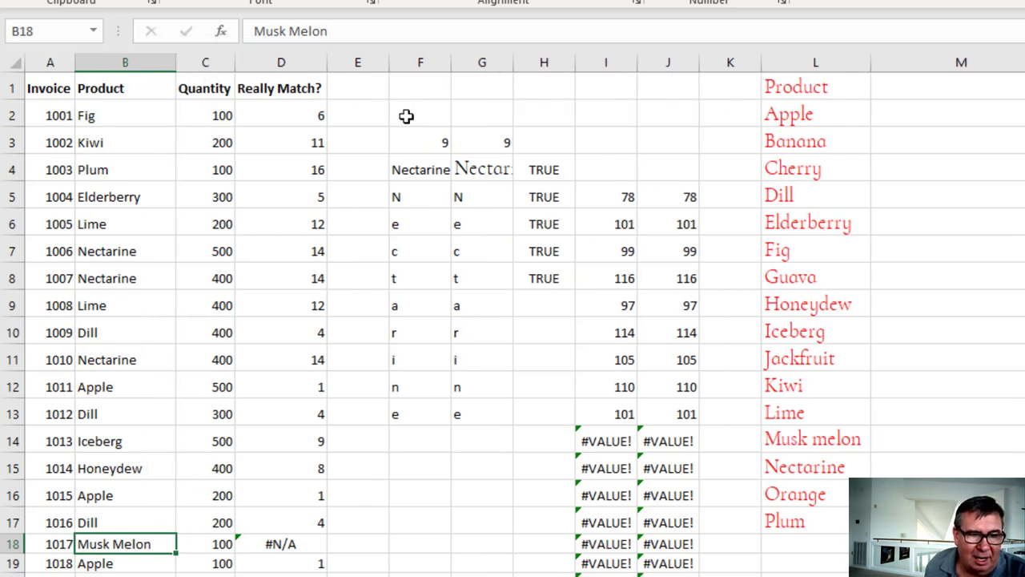
left_click(439, 170)
type("=")
key("Down")
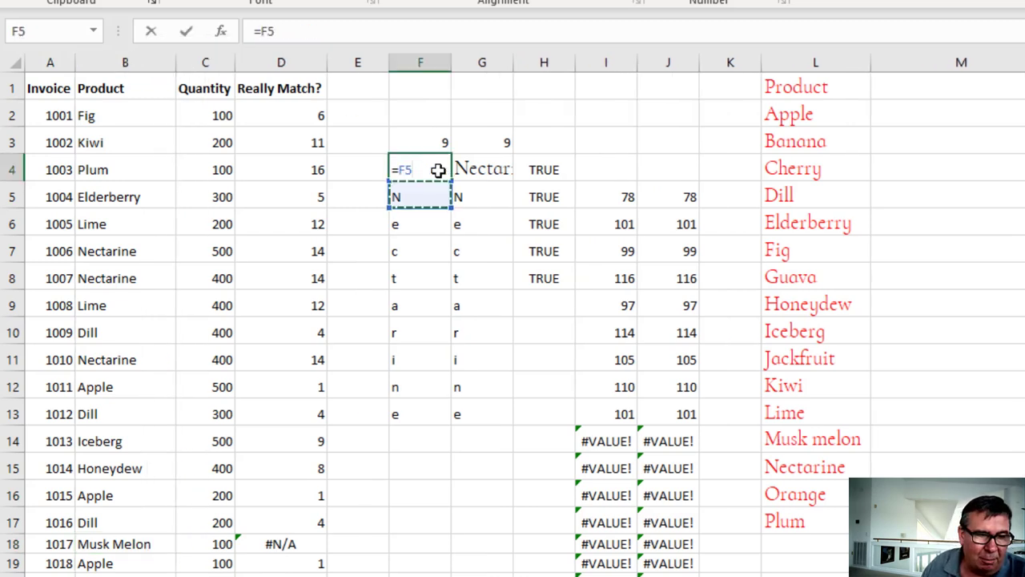
key("ctrl+Down")
key("Left")
key("Down")
key("Down")
key("Down")
key("Left")
key("Left")
key("Down")
key("Down")
key("Left")
key("Tab")
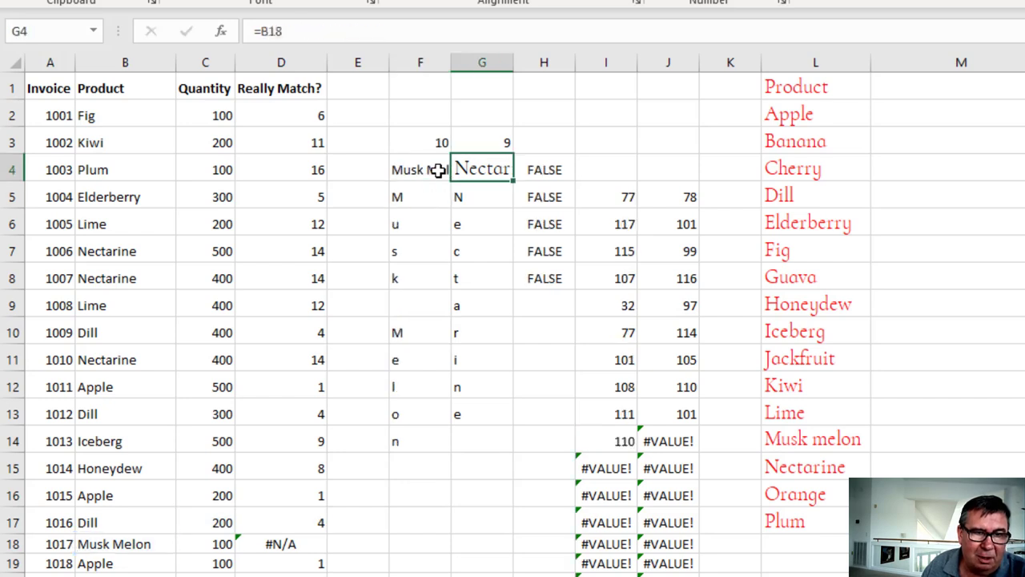
Set G4 to =L14 to compare against Musk melon in the product list, and check the lengths in row 3
type("=")
key("Right")
key("Down")
key("Down")
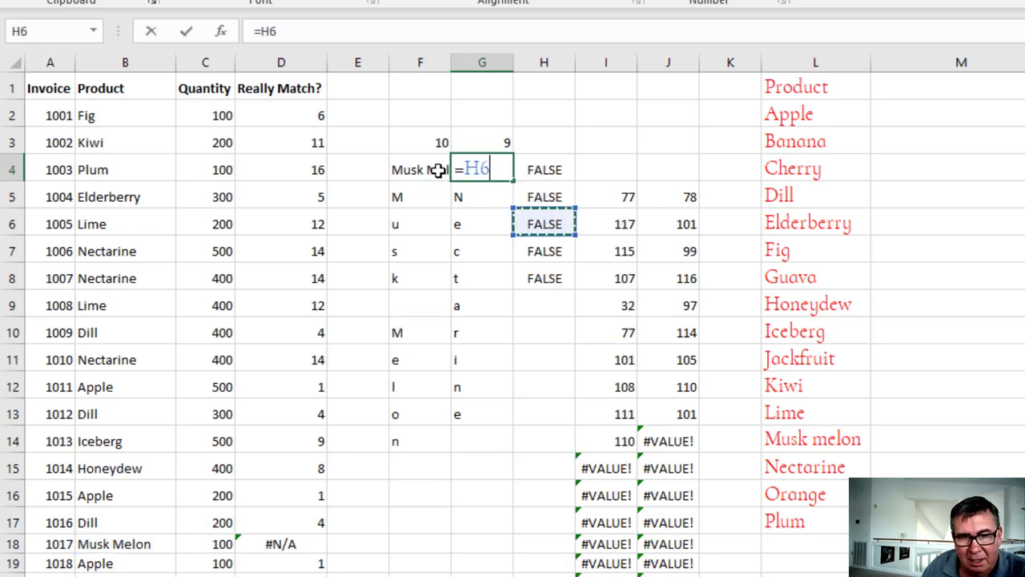
key("Down")
key("Right")
key("Down")
key("Down")
key("Down")
key("Right")
key("Down")
key("Down")
key("Right")
key("Down")
key("Down")
key("Right")
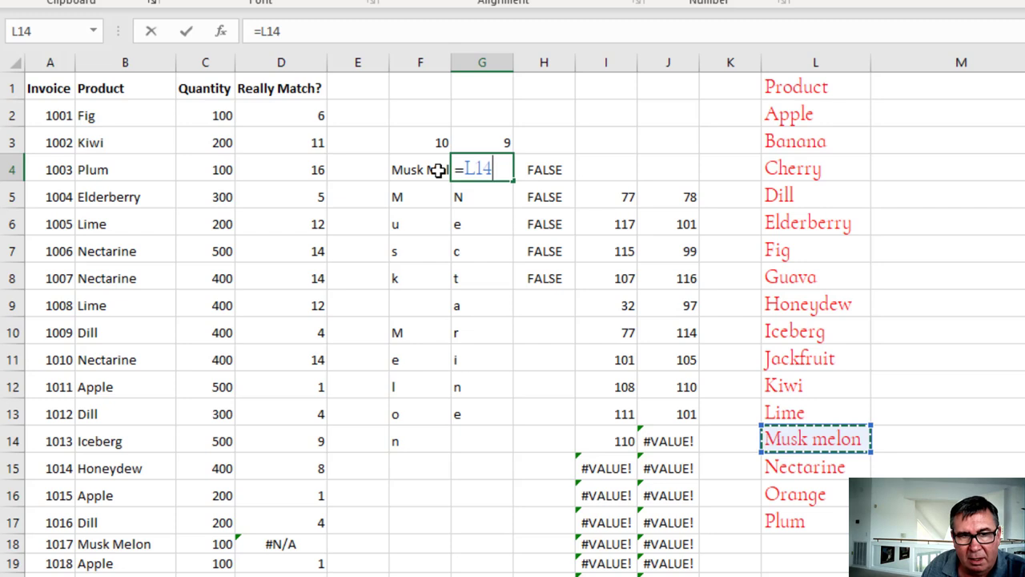
key("Return")
key("Up")
key("Up")
key("Left")
key("ctrl+z")
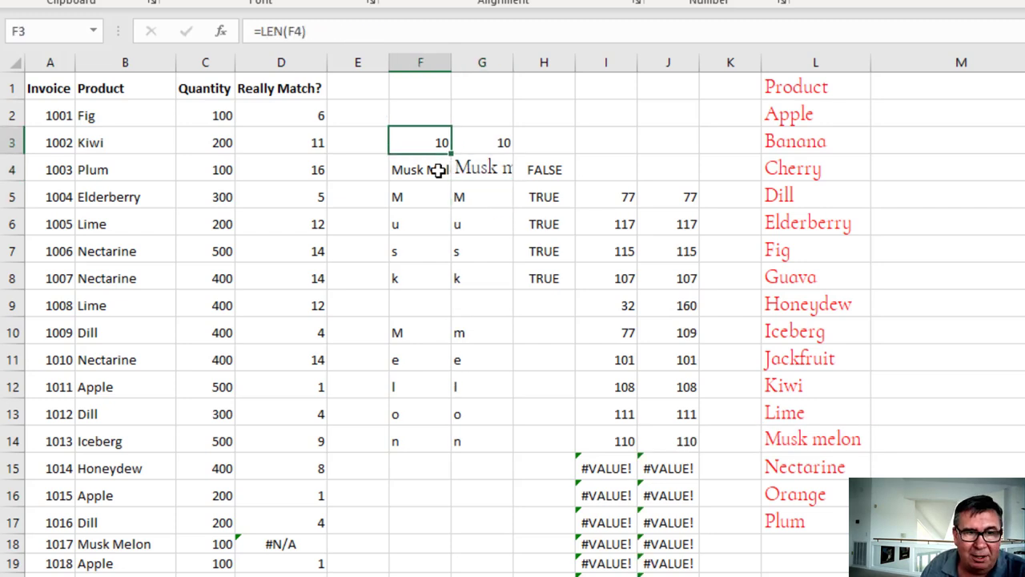
Copy the character comparison formula in H8 down column H to cover the remaining character rows
key("Down")
key("Down")
key("Down")
key("Down")
key("Down")
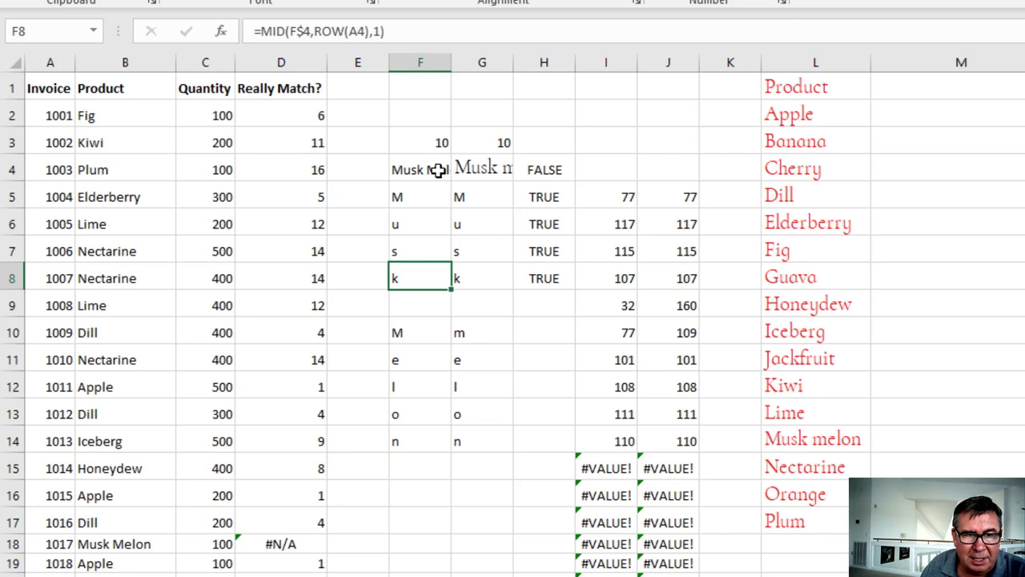
key("Right")
key("Right")
key("ctrl+c")
key("shift+Down")
key("shift+Down")
key("shift+Down")
key("shift+Down")
key("shift+Down")
key("shift+Down")
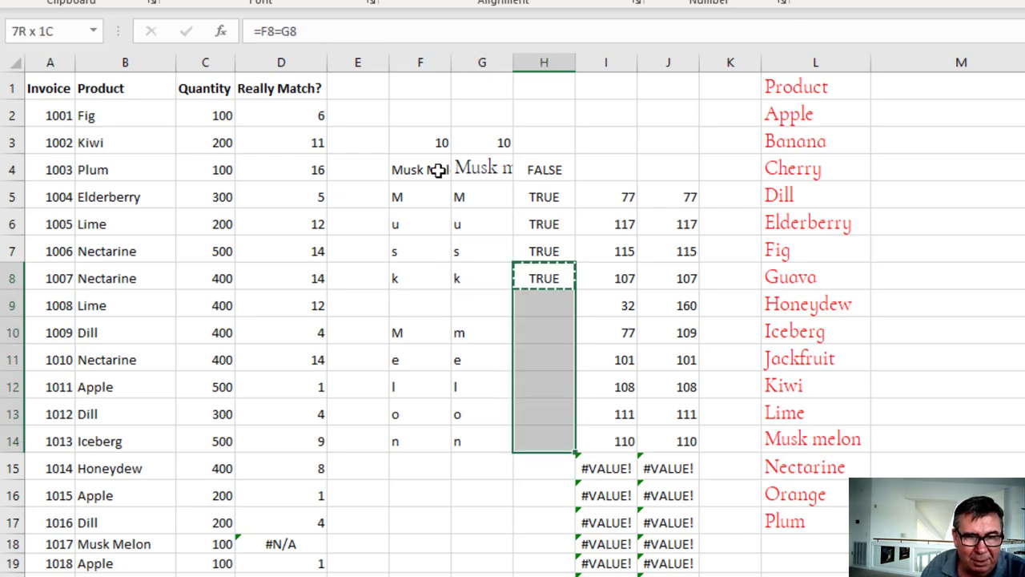
key("shift+Down")
key("shift+Down")
key("shift+Down")
key("shift+Down")
key("shift+Down")
key("shift+Down")
key("ctrl+v")
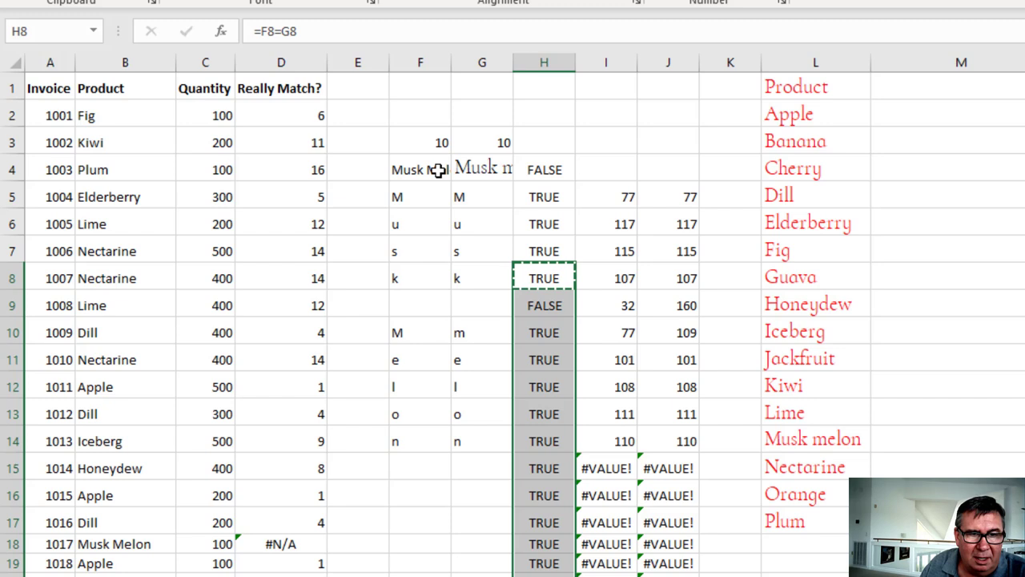
Examine the row 9 characters in F9 and G9 and their character codes in I9 and J9
key("Left")
key("Left")
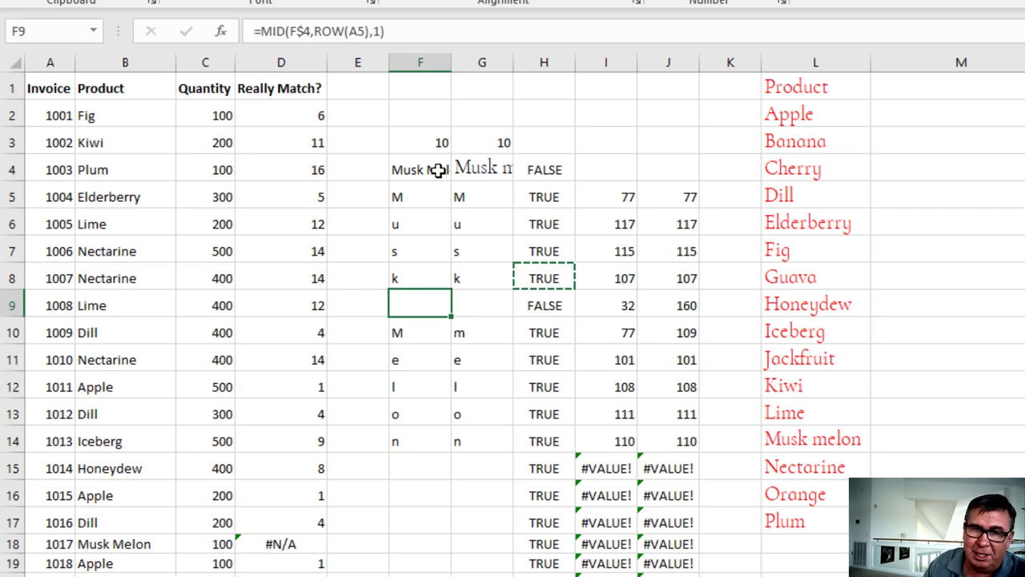
key("Right")
key("Right")
key("Right")
key("Right")
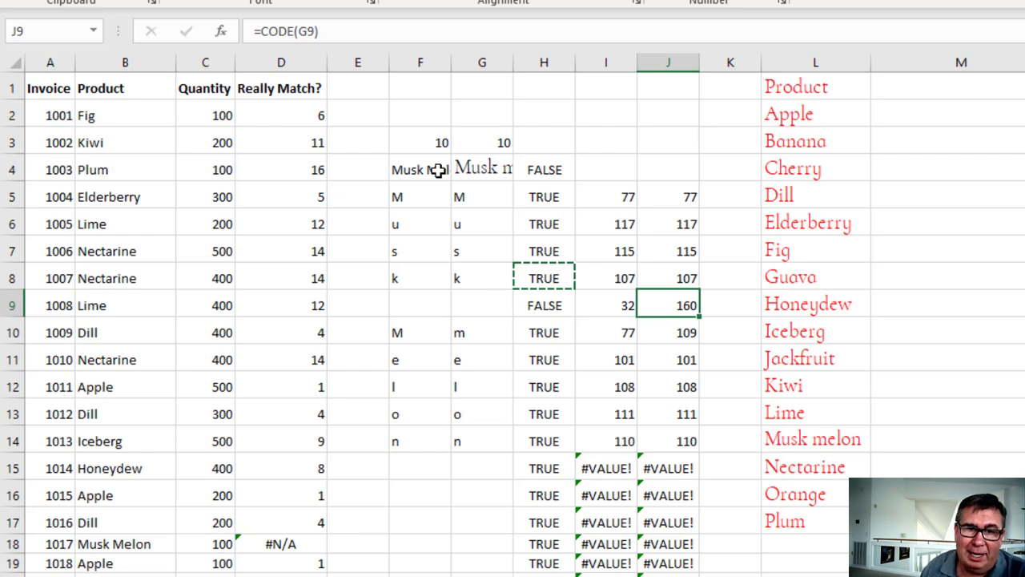
Replace the non-breaking space between Musk and melon in L14 with a regular space
key("Right")
key("Right")
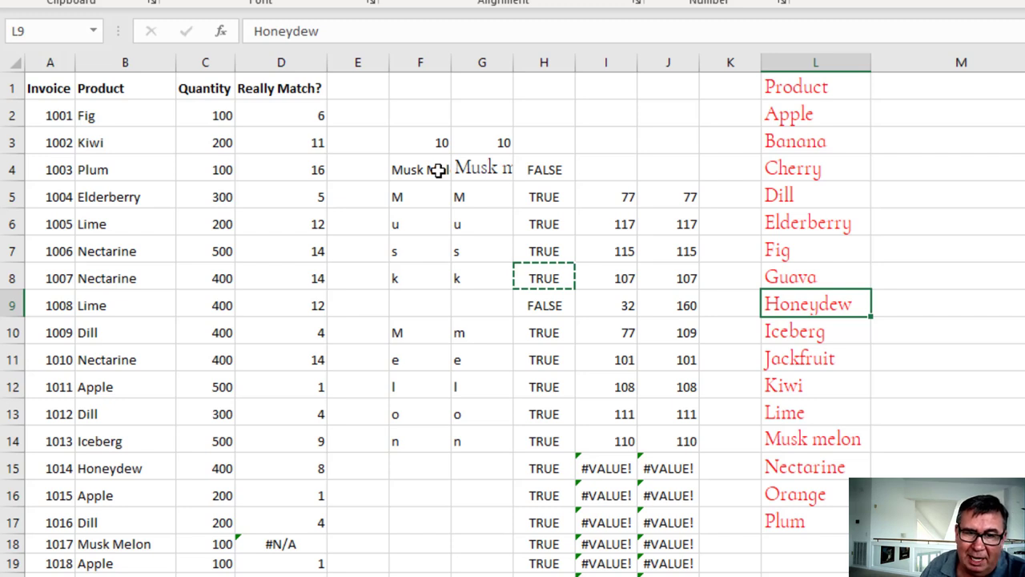
key("Down")
key("Down")
key("Down")
key("Down")
key("Down")
key("F2")
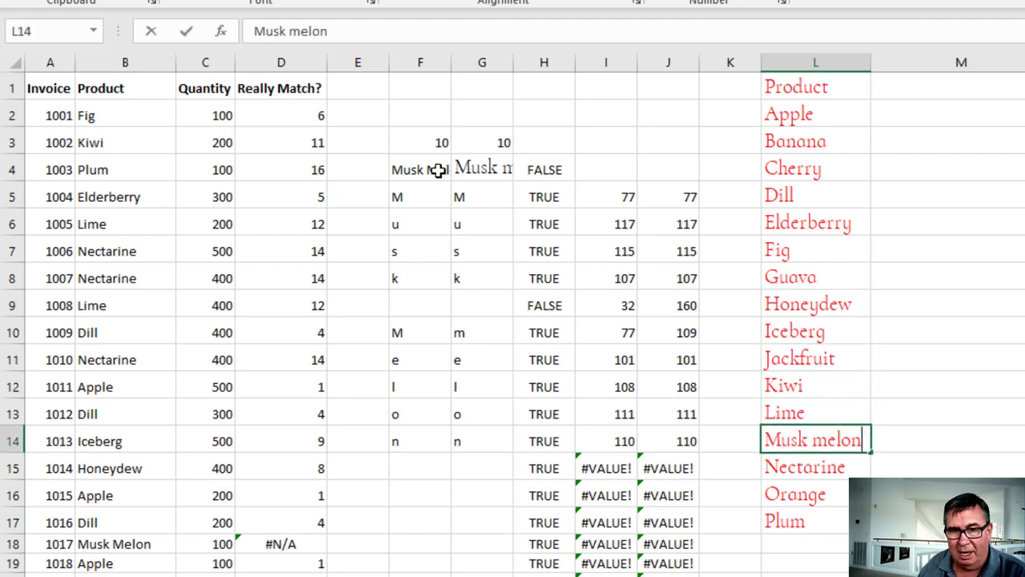
key("Left")
key("Left")
key("Left")
key("Left")
key("Left")
key("BackSpace")
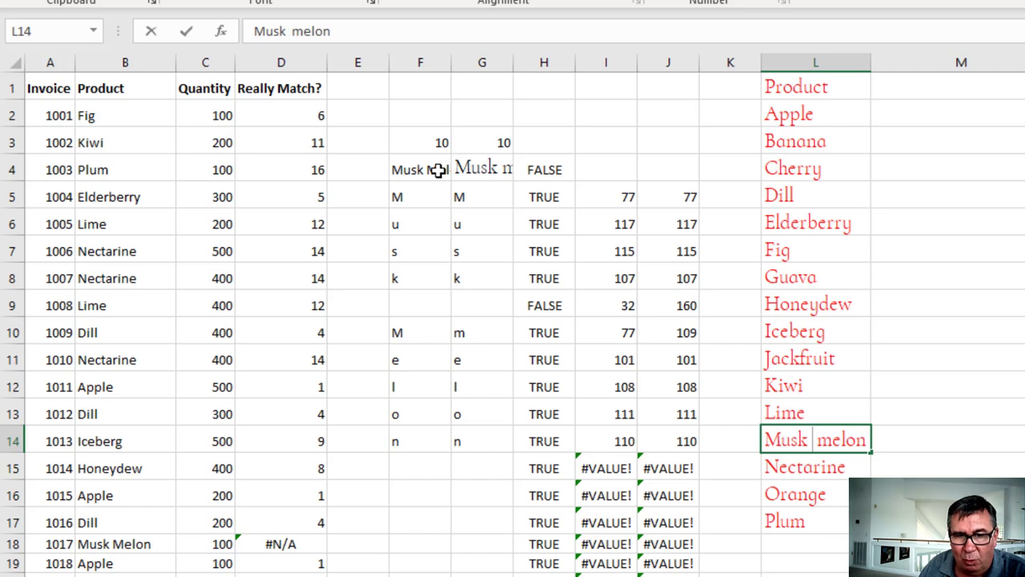
key("Return")
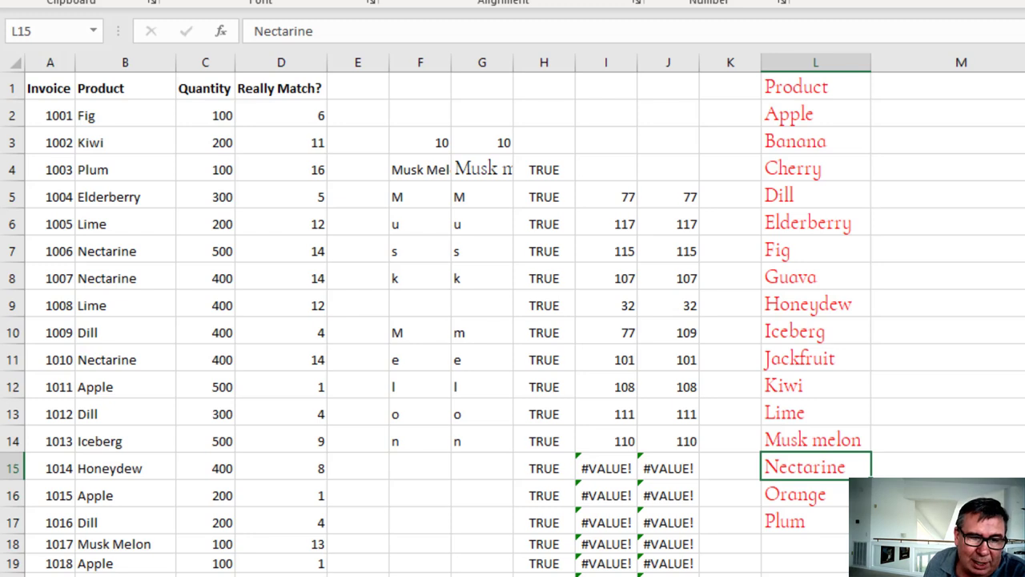
On the next worksheet, enter =A2=C2 in B2 to compare the two number columns
key("ctrl+Page_Down")
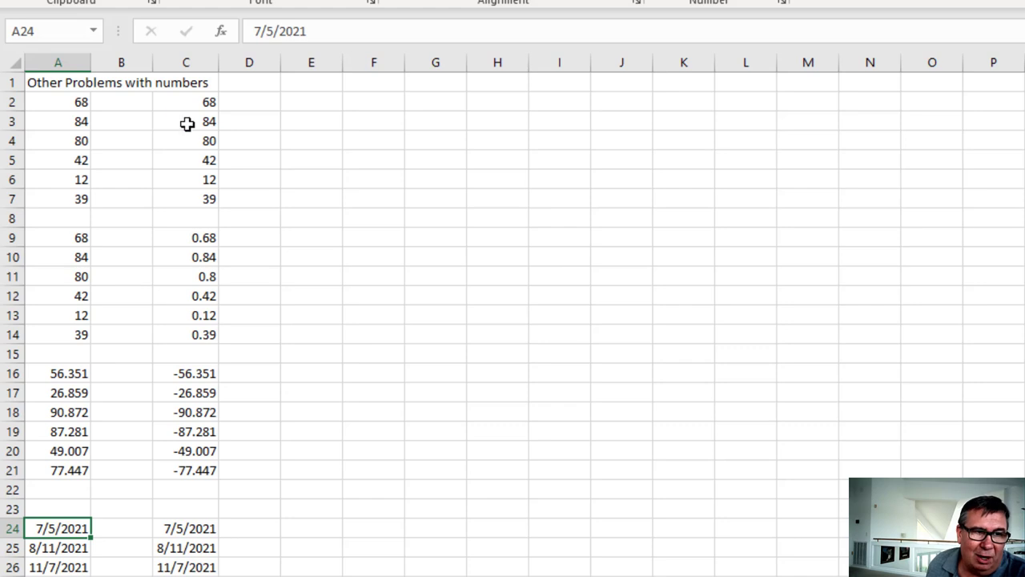
left_click(137, 100)
type("=")
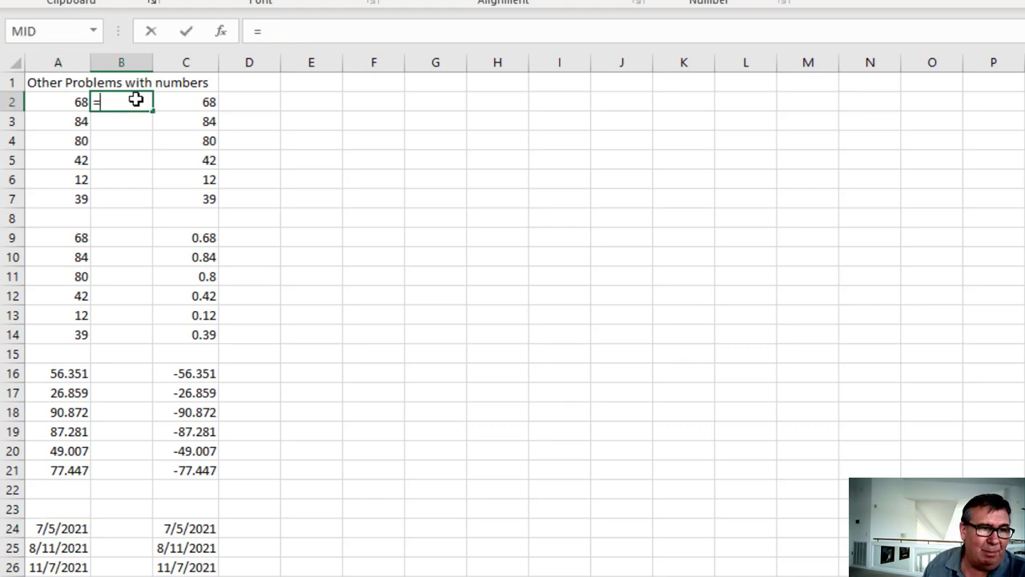
key("Left")
type("=")
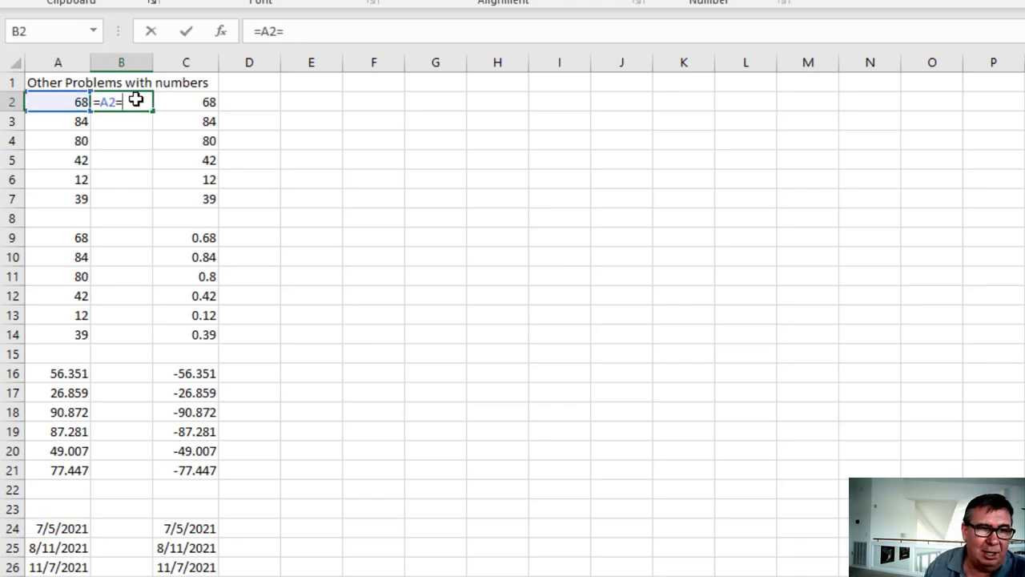
key("Right")
key("ctrl+Return")
Copy the comparison formula from B2 down column B through the last date row, row 31
key("ctrl+c")
key("shift+Down")
key("shift+Down")
key("shift+Down")
key("shift+Down")
key("shift+Down")
key("shift+Down")
key("shift+Down")
key("shift+Down")
key("shift+Down")
key("shift+Down")
key("shift+Down")
key("shift+Down")
key("shift+Down")
key("shift+Down")
key("shift+Down")
key("shift+Down")
key("shift+Down")
key("shift+Down")
key("shift+Down")
key("shift+Down")
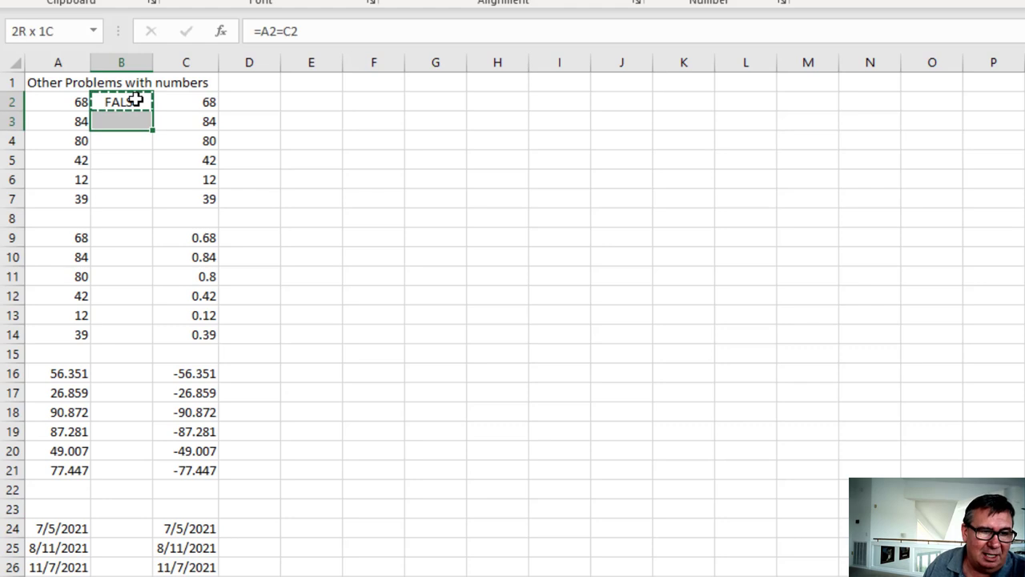
key("ctrl+v")
Delete the comparison formula in B8, on the blank row between the first two number blocks
key("Down")
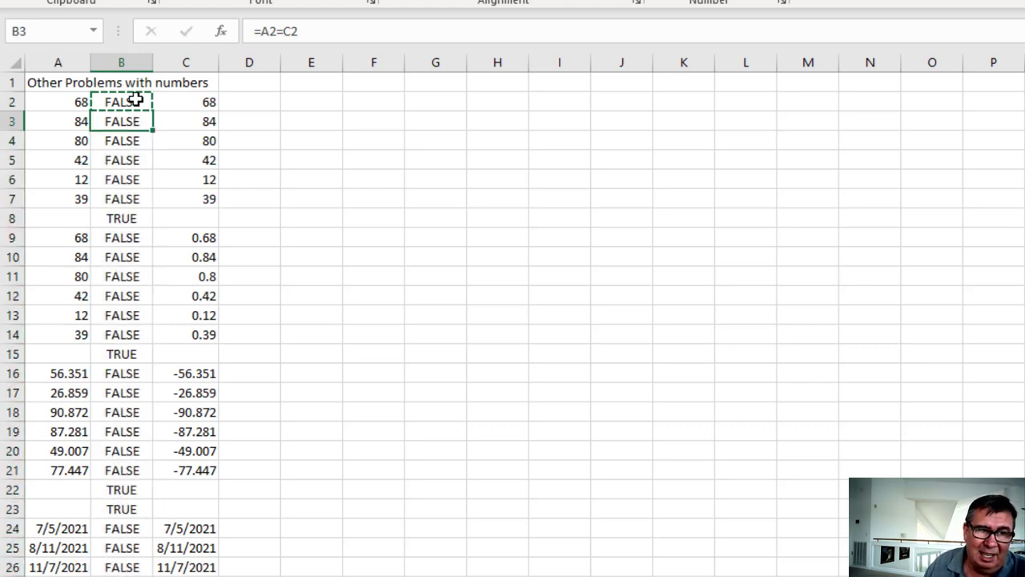
key("Down")
key("Down")
key("Down")
key("Down")
key("Down")
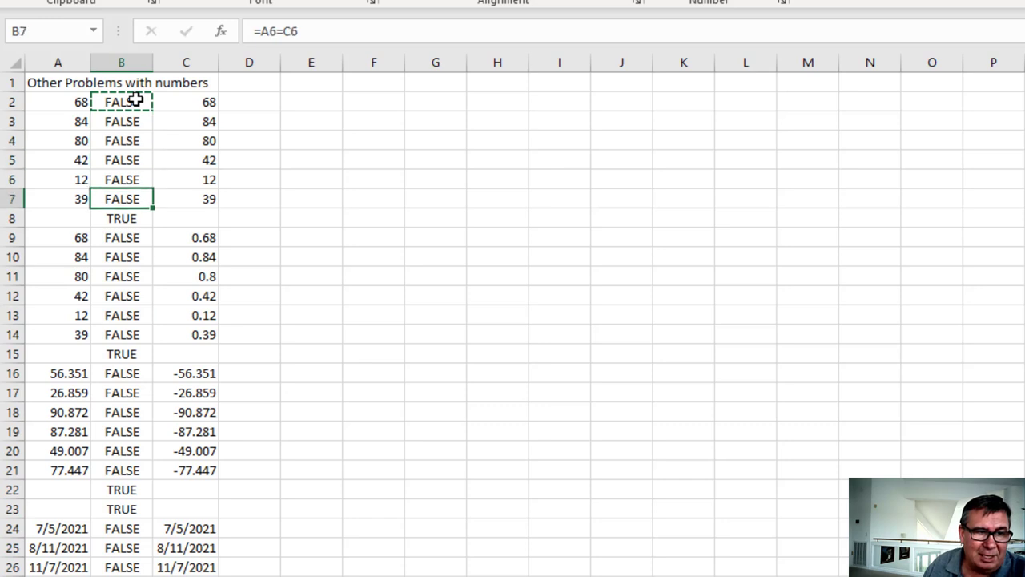
key("Delete")
Inspect the stored values of C2 and A2 behind the first mismatch
key("Up")
key("Up")
key("Up")
key("Up")
key("Up")
key("Up")
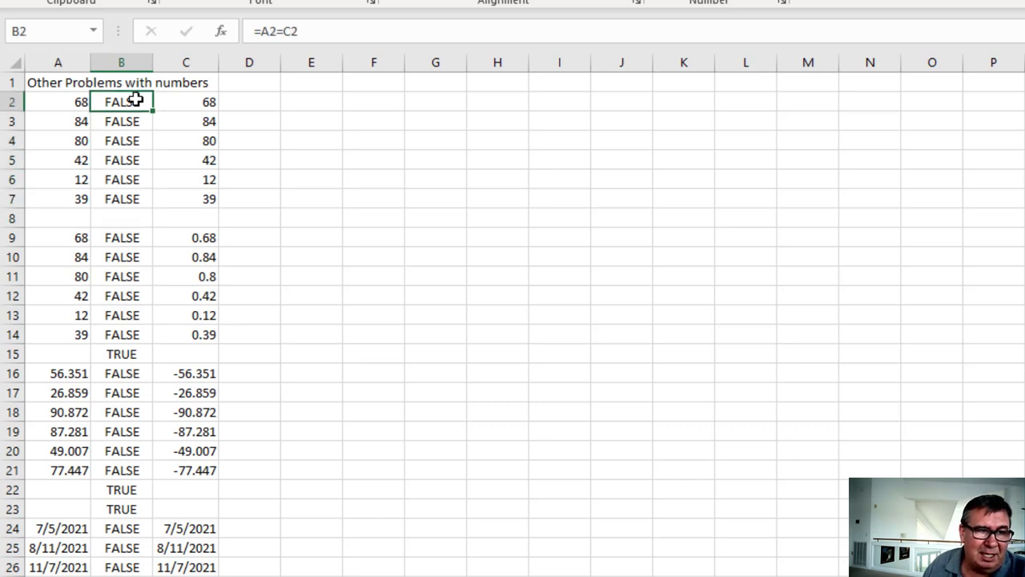
key("Right")
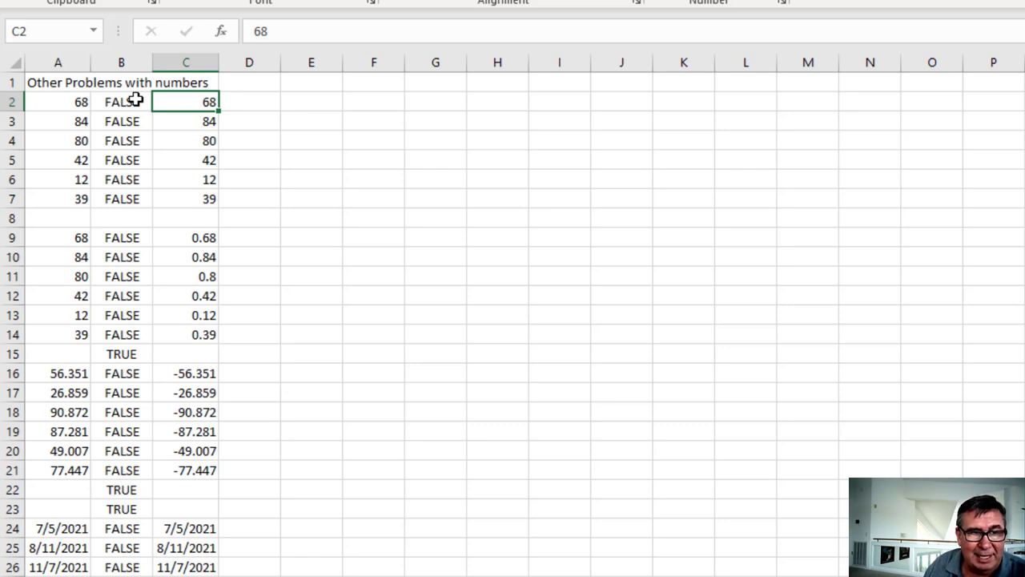
key("Left")
key("Left")
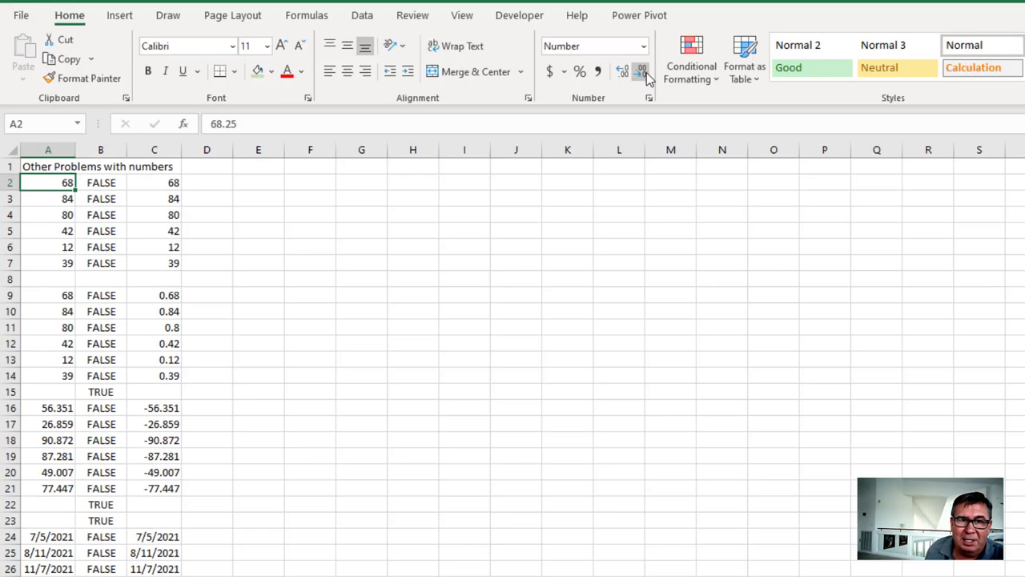
Use Show Formulas to examine the underlying values in columns A and C, and restore the normal display
left_click(308, 16)
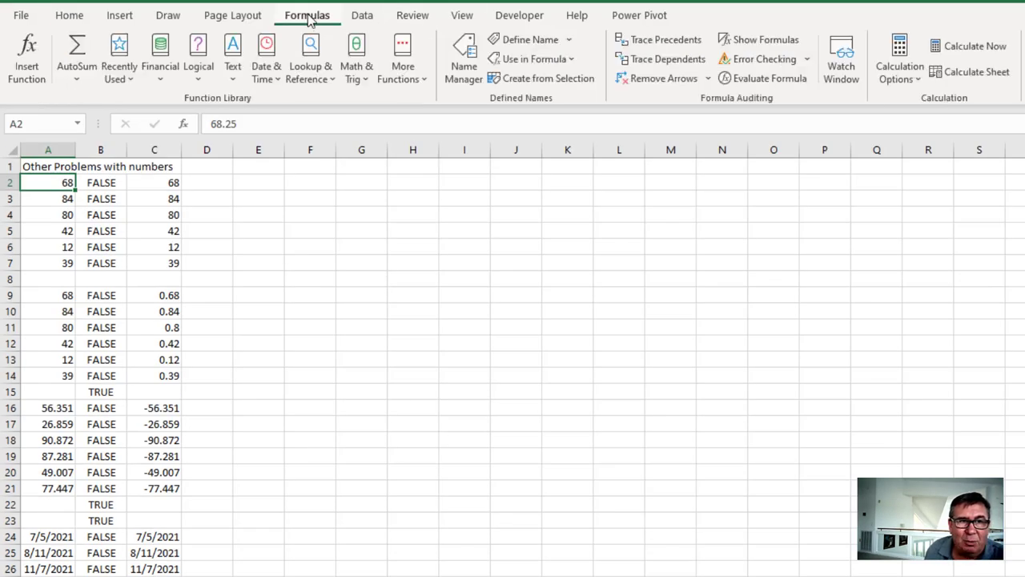
left_click(744, 43)
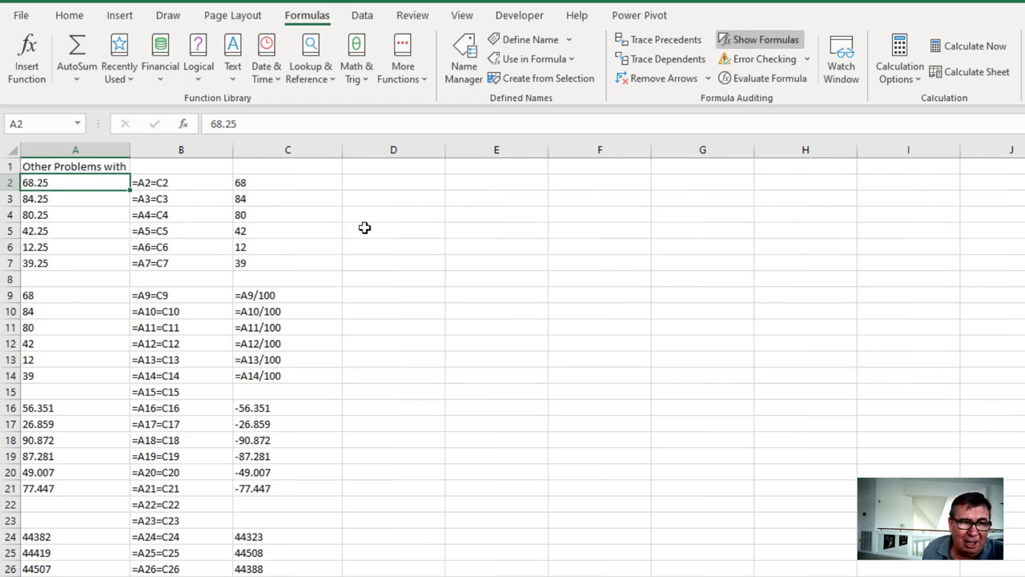
key("ctrl+grave")
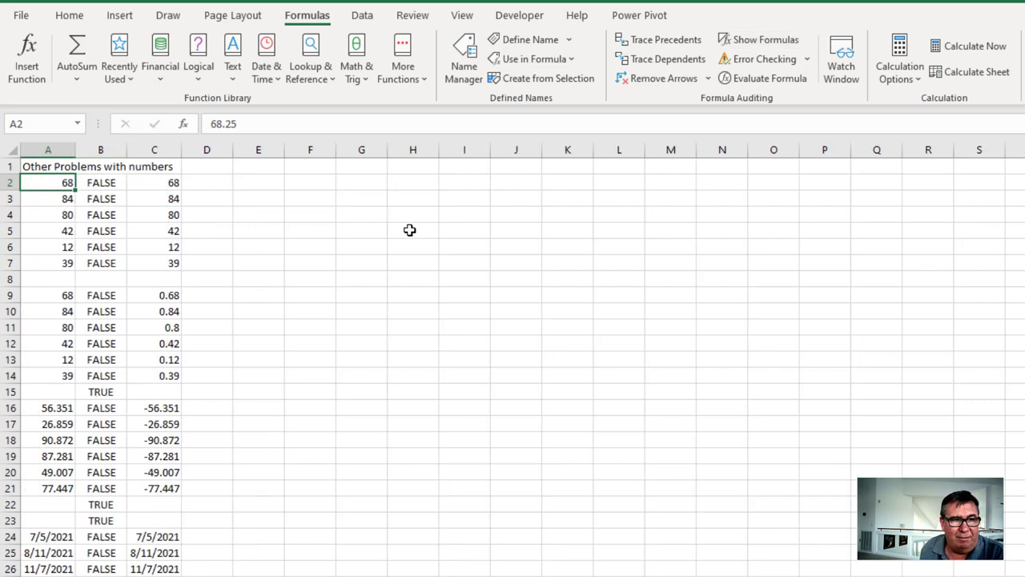
Examine the mismatched number pairs in rows 9 to 21, inspecting A9, A16 and C17
scroll(254, 294, "down", 2)
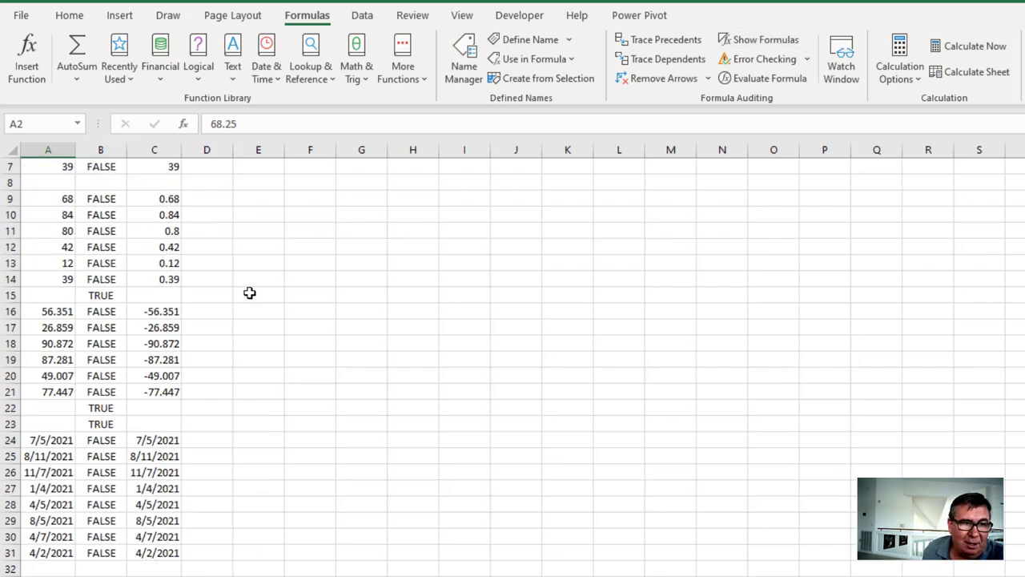
left_click(60, 203)
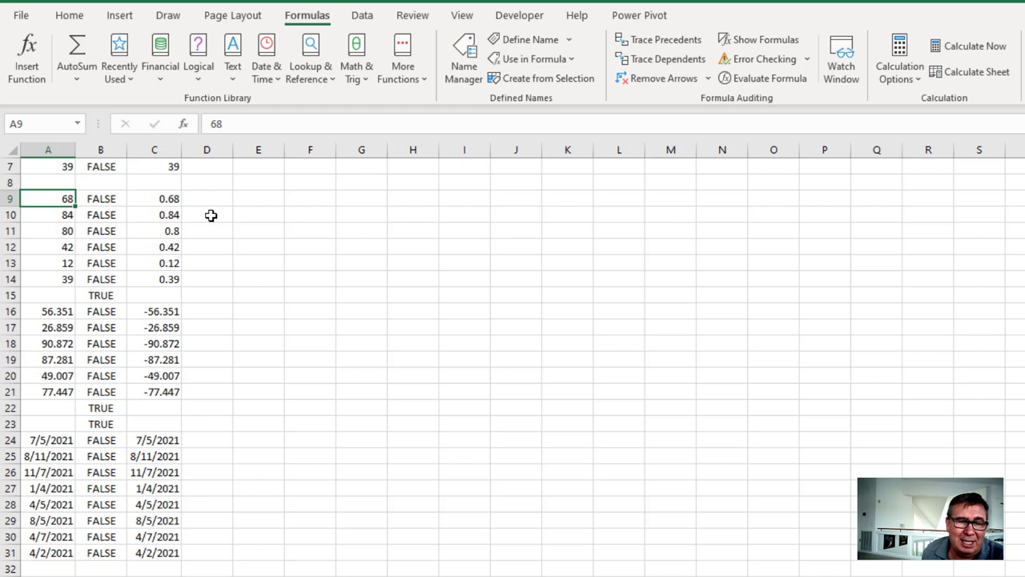
scroll(213, 214, "down", 1)
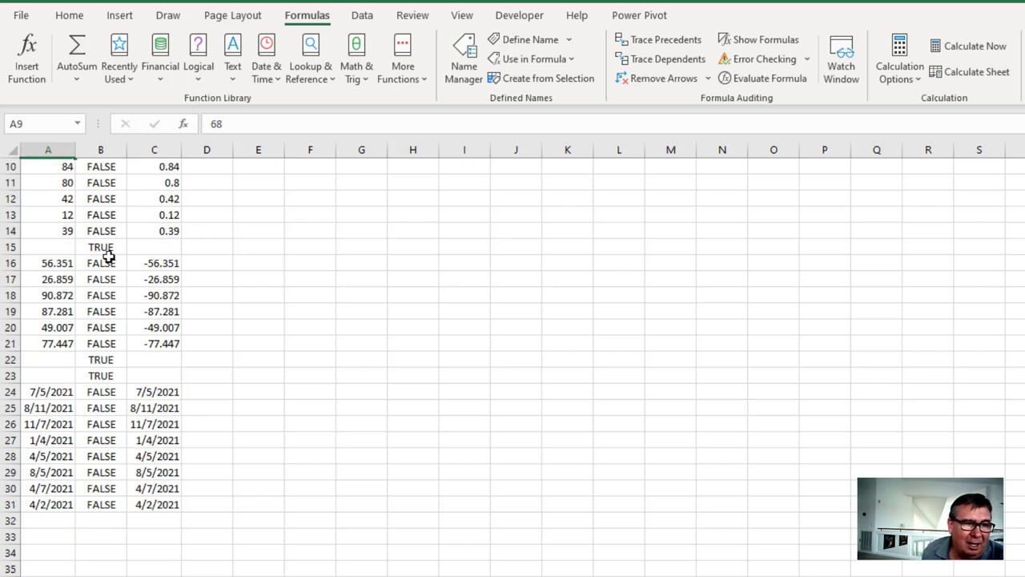
left_click(64, 264)
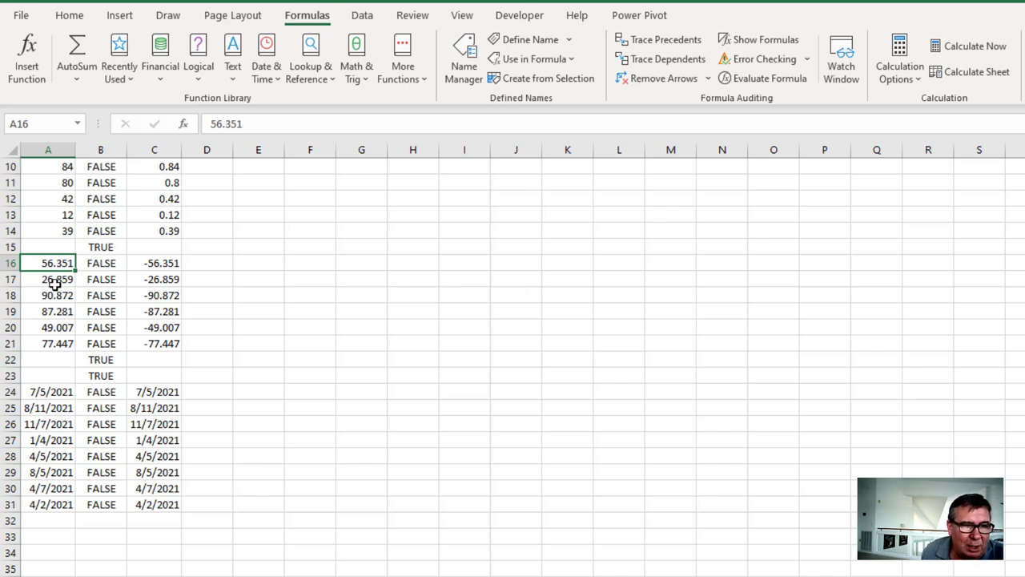
left_click(167, 279)
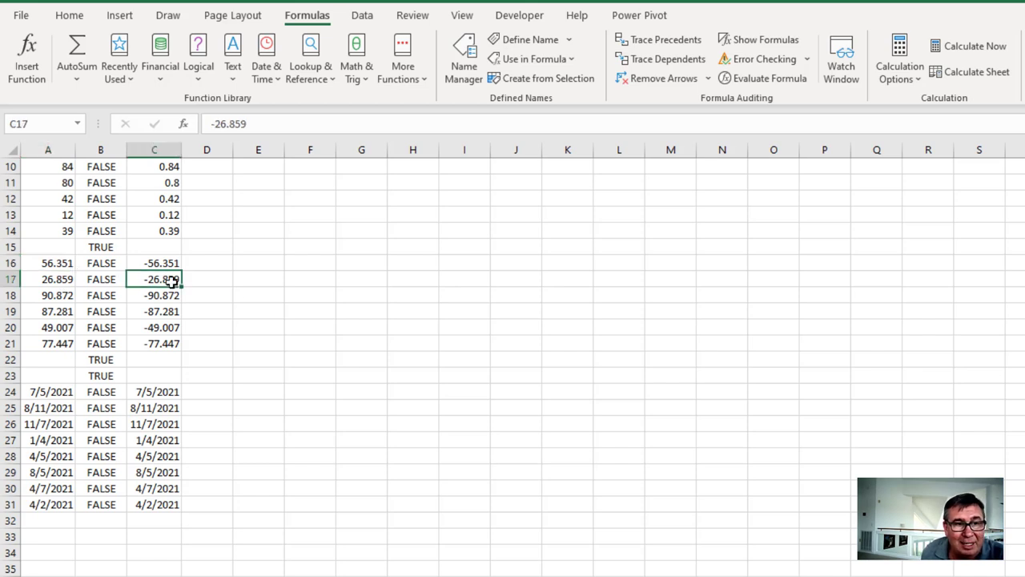
Compare the date serials in rows 24 to 31 by toggling Show Formulas on and off, and inspect the stored date in C24
left_click(60, 392)
scroll(360, 387, "down", 4)
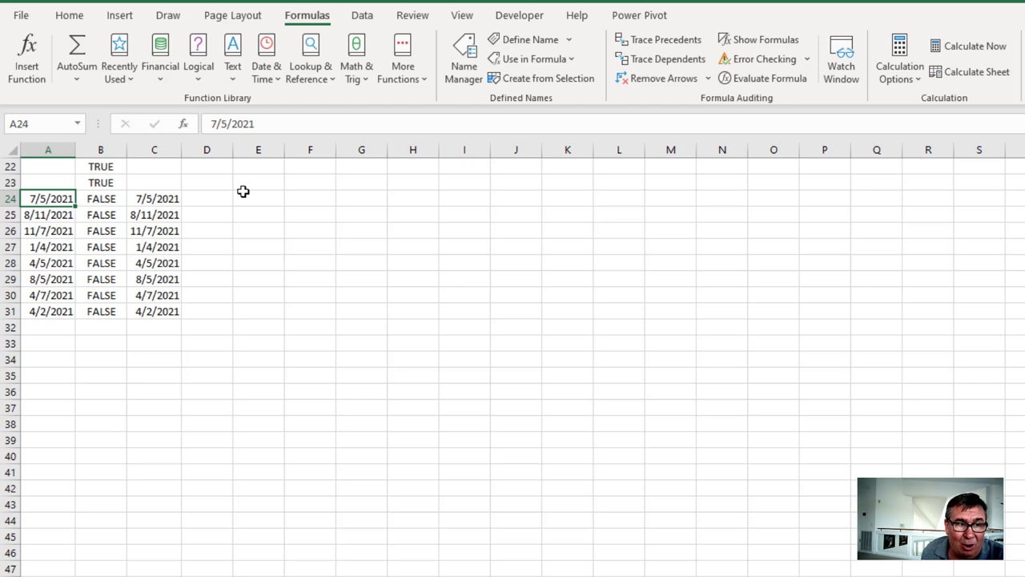
left_click(744, 42)
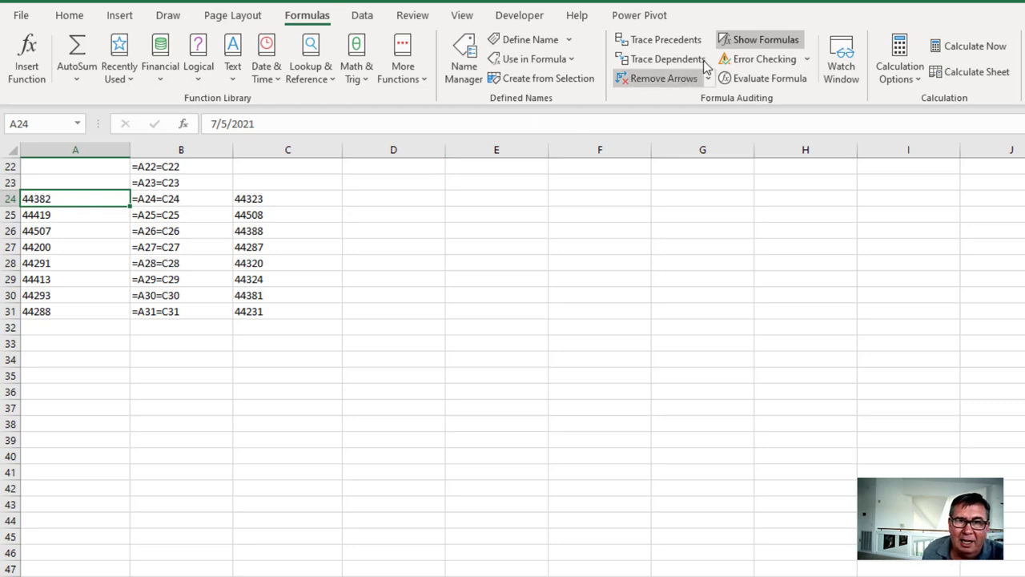
left_click(745, 39)
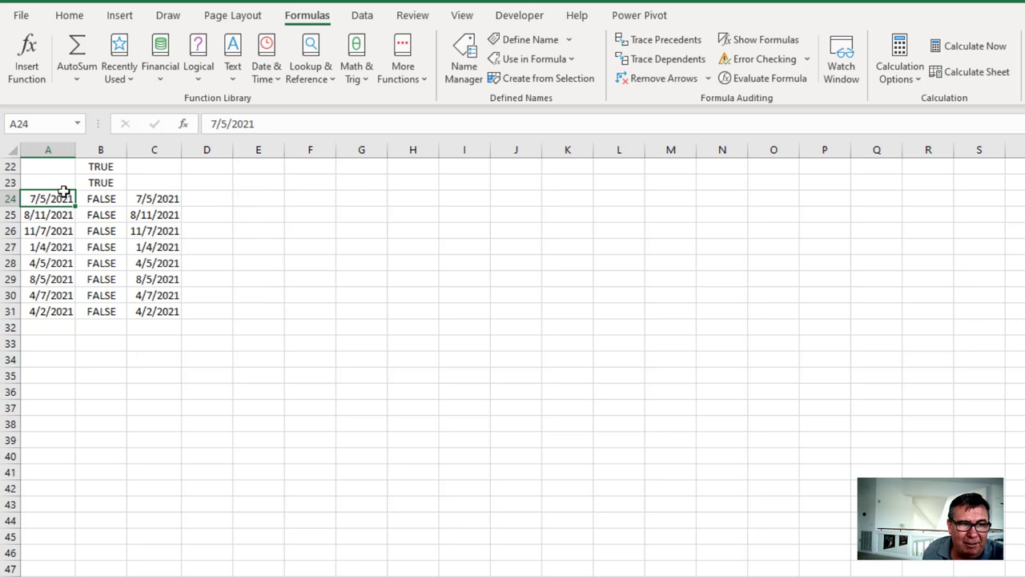
left_click(157, 200)
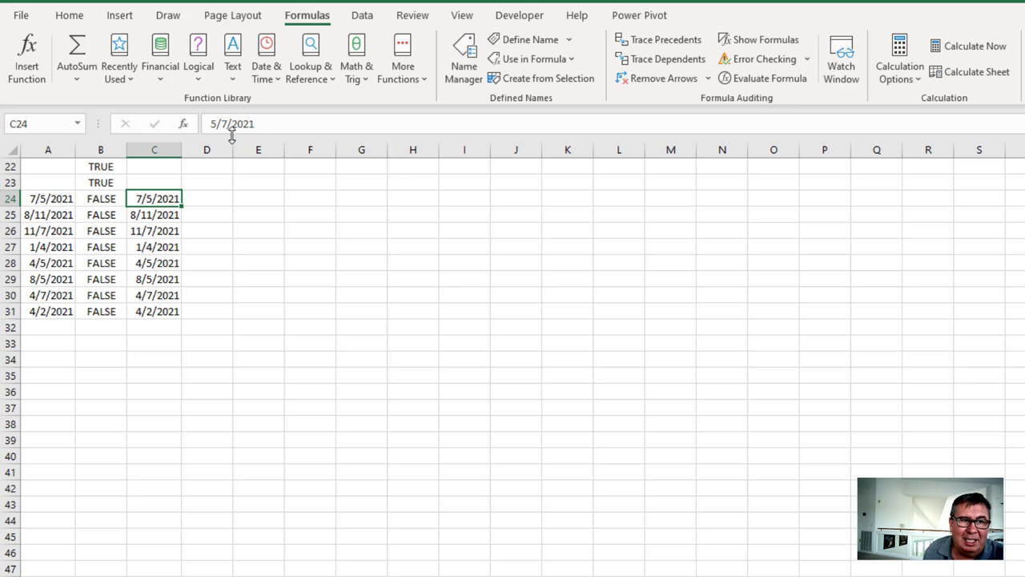